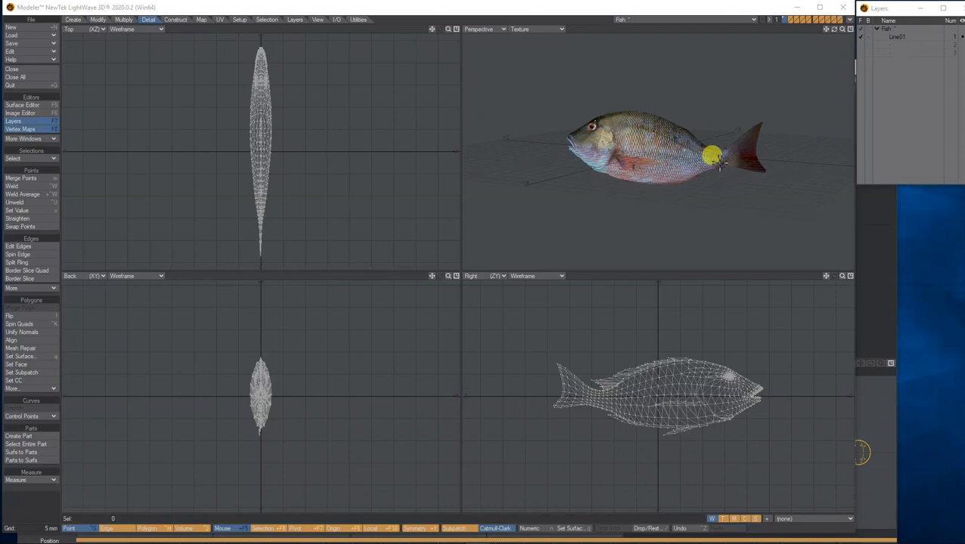
Switch to the browser, review the TurboSquid page of the free Fish model, and minimize the browser window
key(alt+Tab)
drag(597, 43, 482, 30)
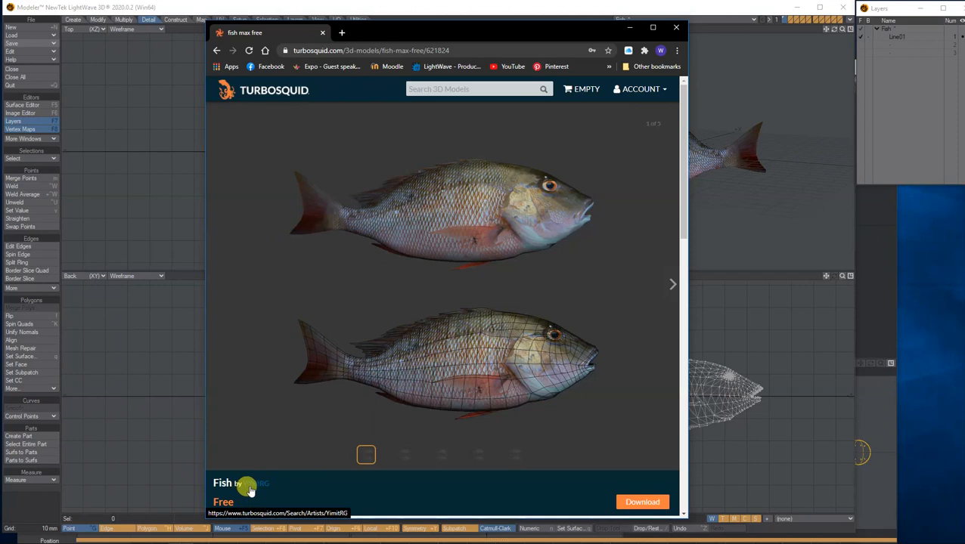
scroll(389, 471, down, 3)
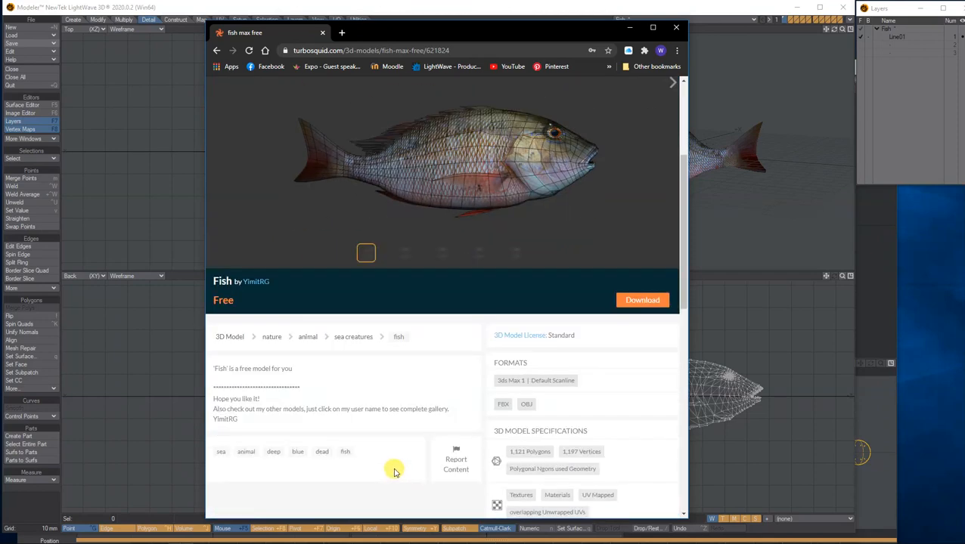
scroll(447, 399, up, 5)
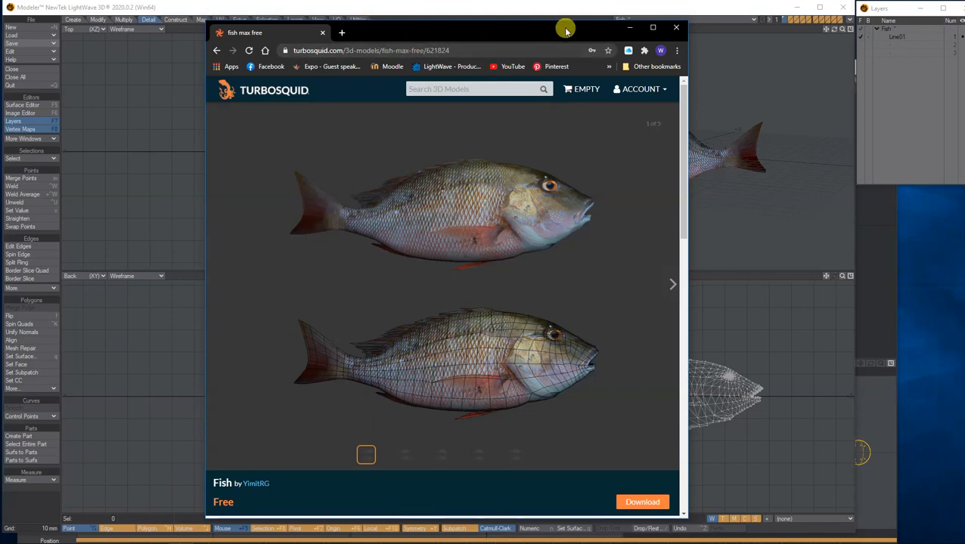
click(629, 27)
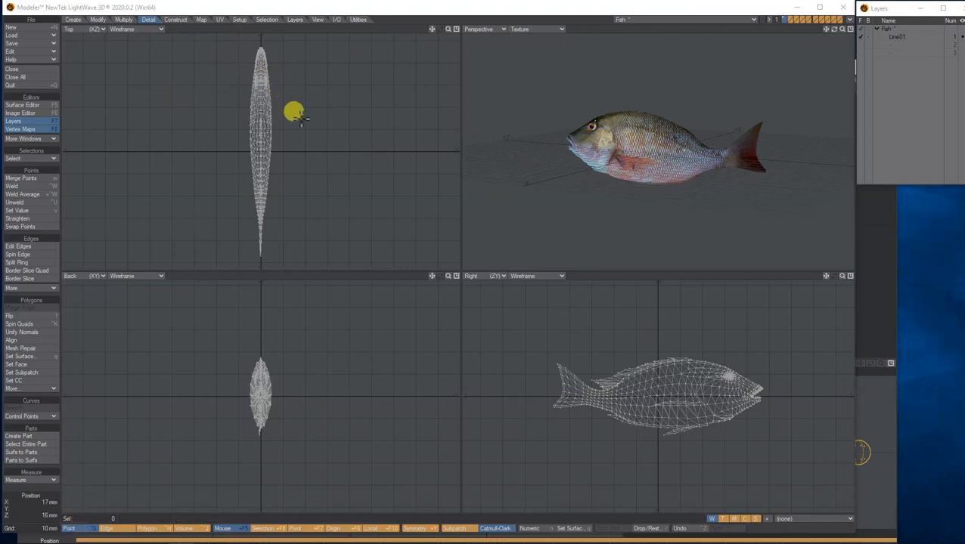
Lasso the points of the fish's head and create a weight map named Fish Head with an initial value of 100%
mouse_move(295, 99)
right_down()
mouse_move(261, 97)
mouse_move(222, 48)
mouse_move(305, 72)
mouse_move(279, 101)
right_up()
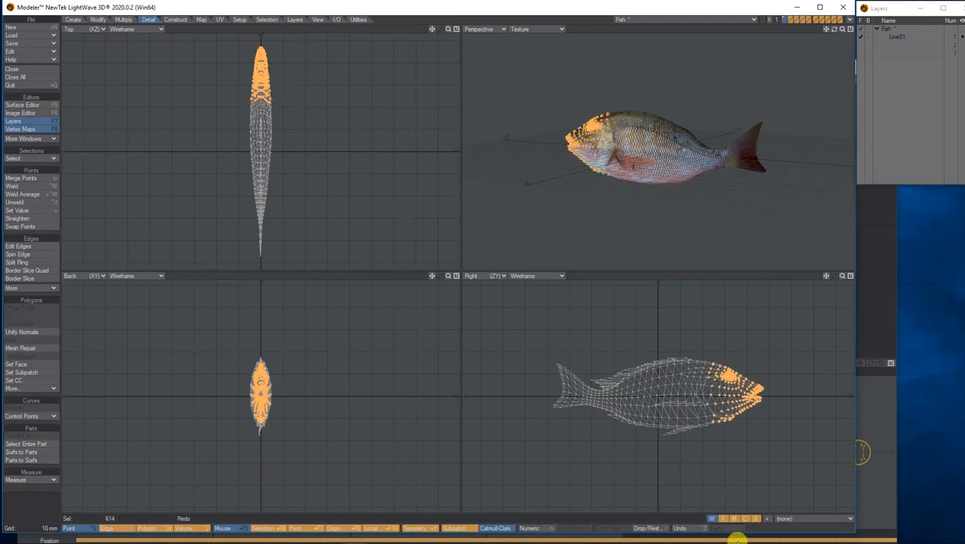
mouse_move(737, 536)
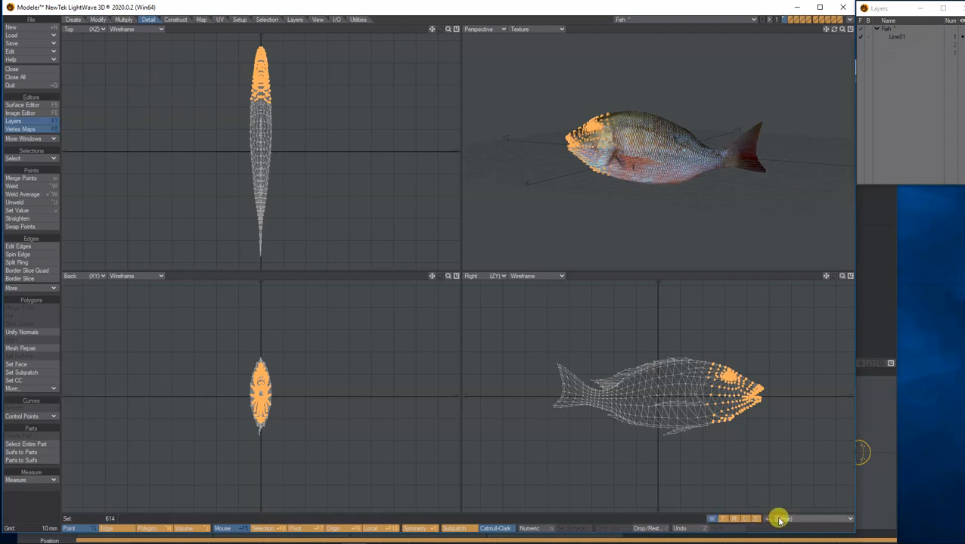
click(787, 518)
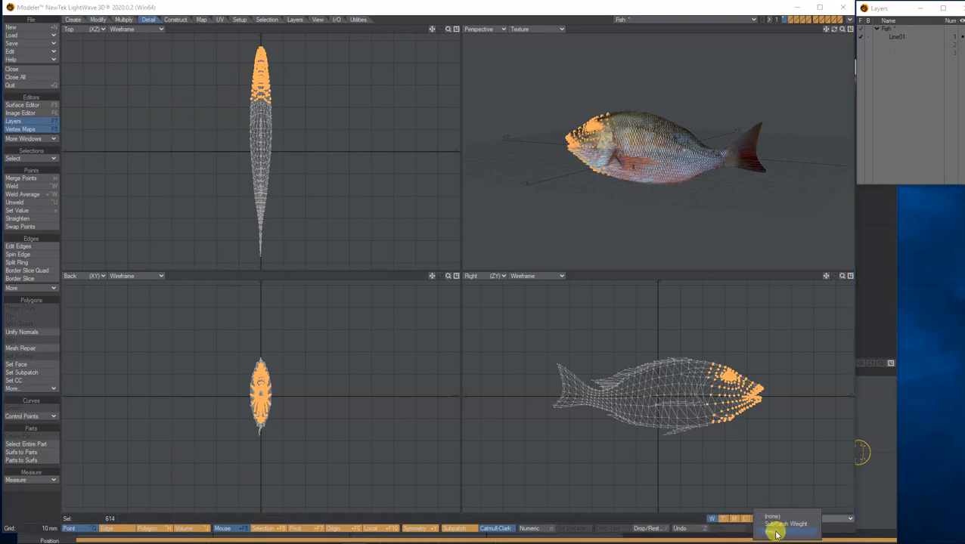
click(776, 533)
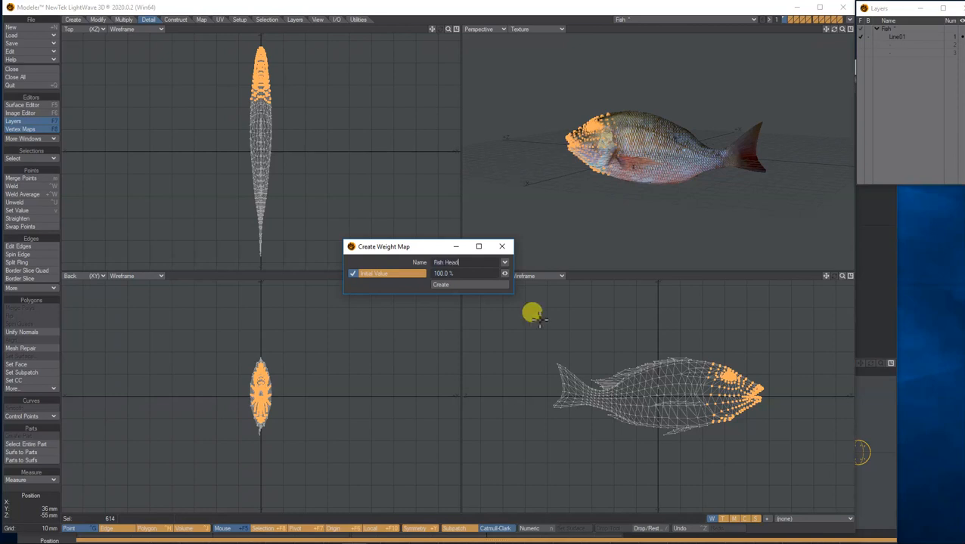
click(484, 285)
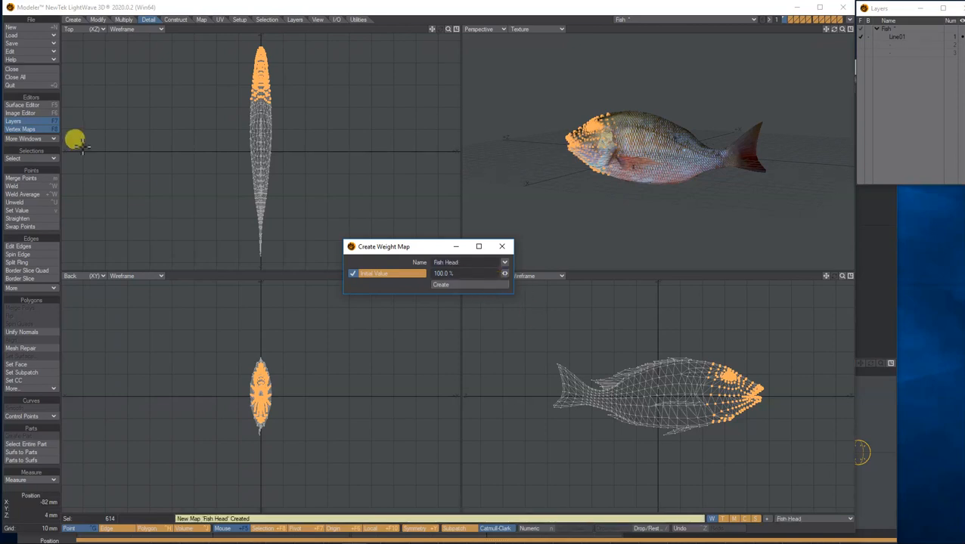
Check the Fish Head entry in the vertex maps list, and close the weight map creation dialog
click(20, 129)
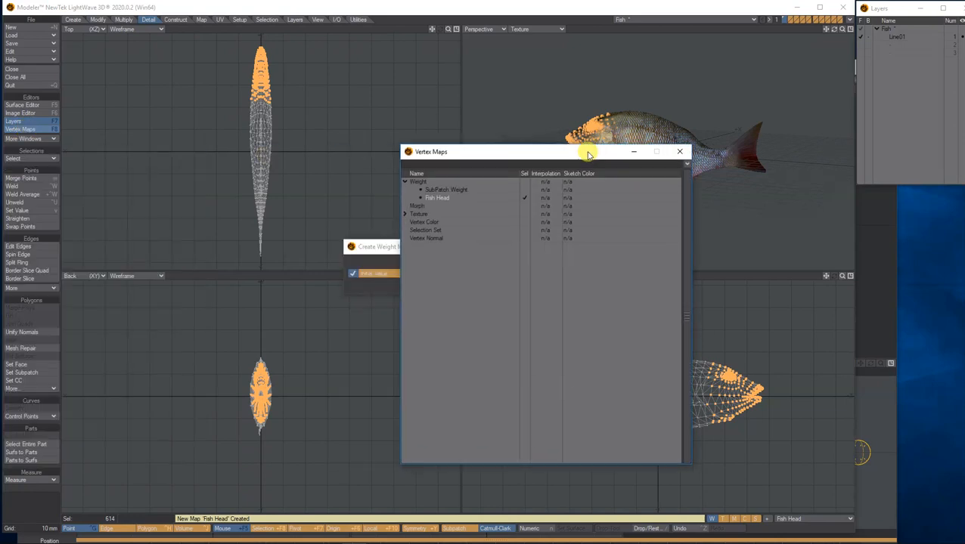
right_click(455, 200)
click(480, 152)
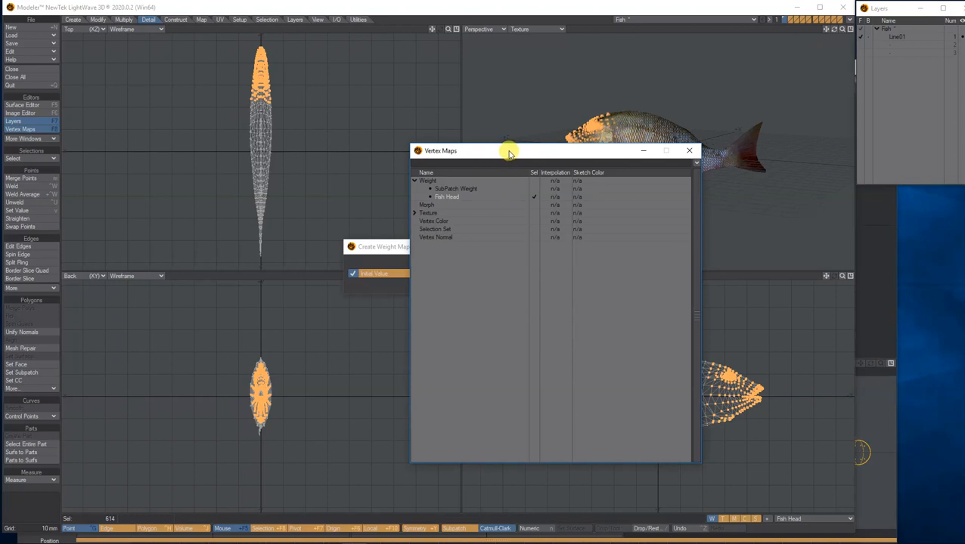
drag(509, 155, 0, 157)
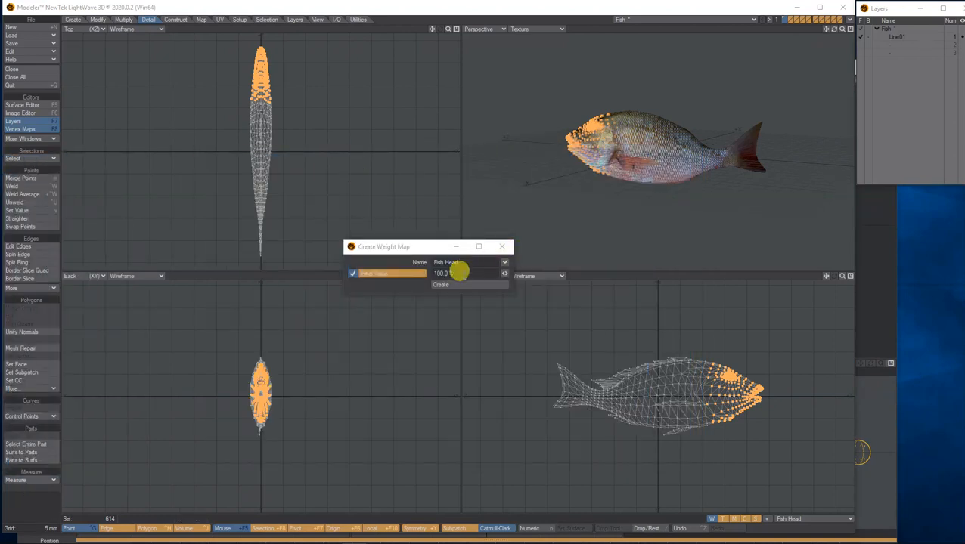
click(457, 284)
click(502, 246)
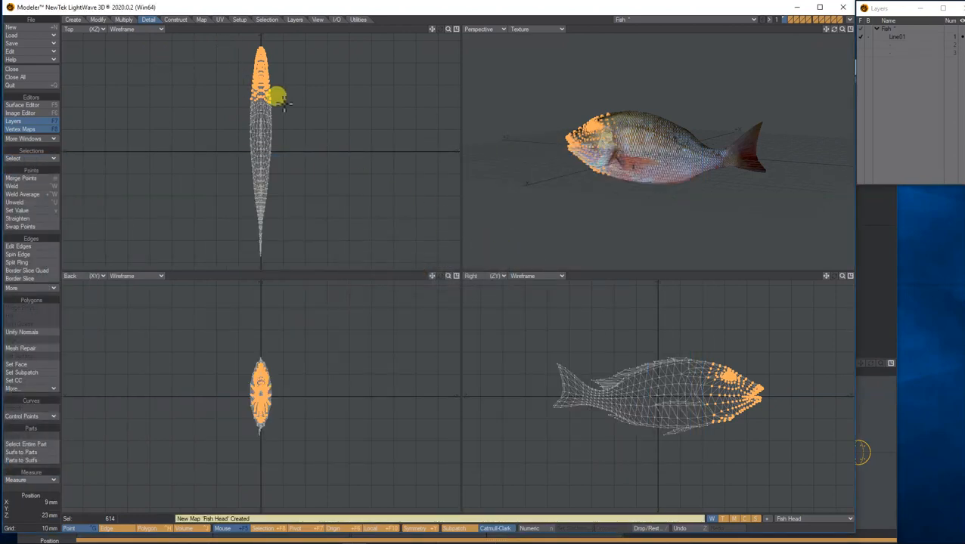
Lasso the points of the fish's midsection and create a weight map named Fish Body with an initial value of 100%
mouse_move(276, 105)
right_down()
mouse_move(227, 96)
mouse_move(232, 172)
mouse_move(304, 152)
mouse_move(283, 107)
right_up()
click(302, 107)
mouse_move(292, 101)
right_down()
mouse_move(226, 91)
mouse_move(233, 172)
mouse_move(317, 119)
mouse_move(297, 98)
right_up()
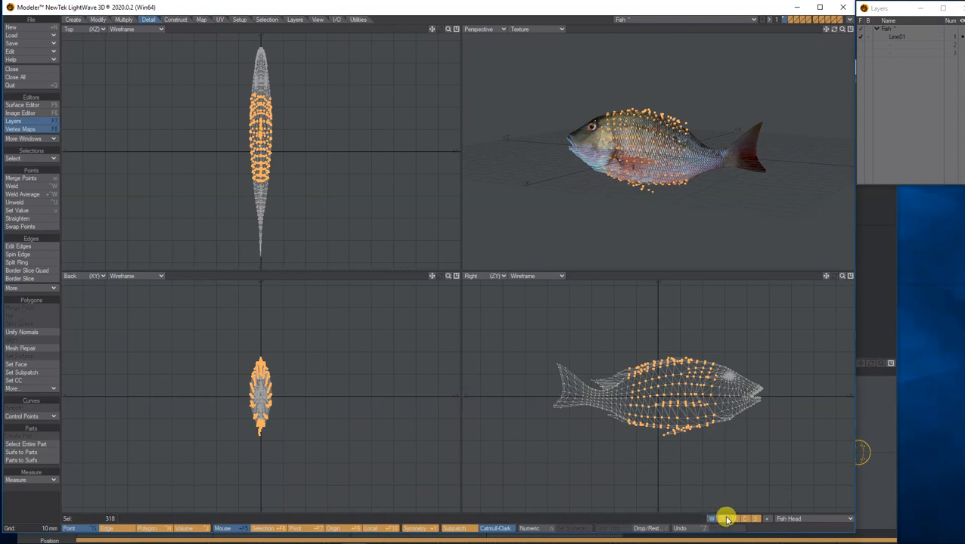
click(799, 518)
click(800, 519)
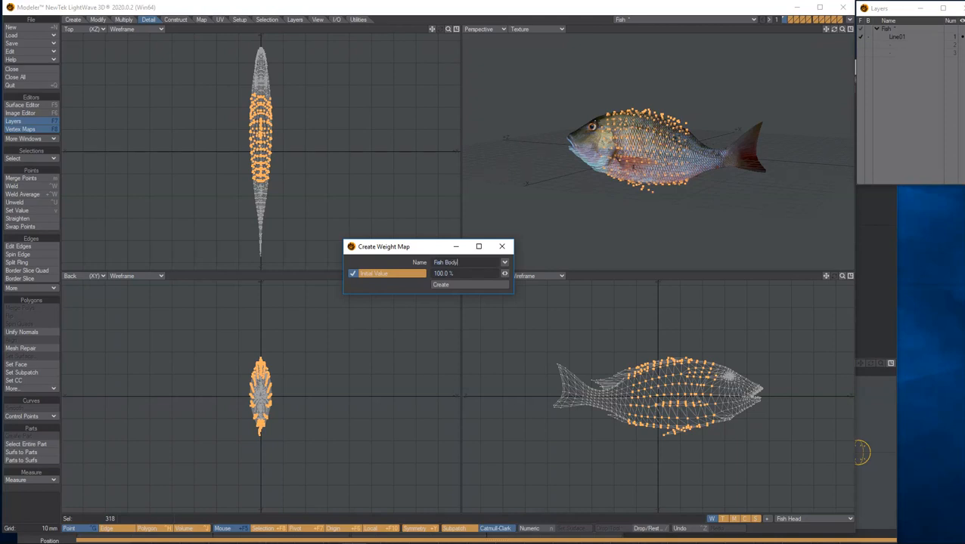
click(461, 285)
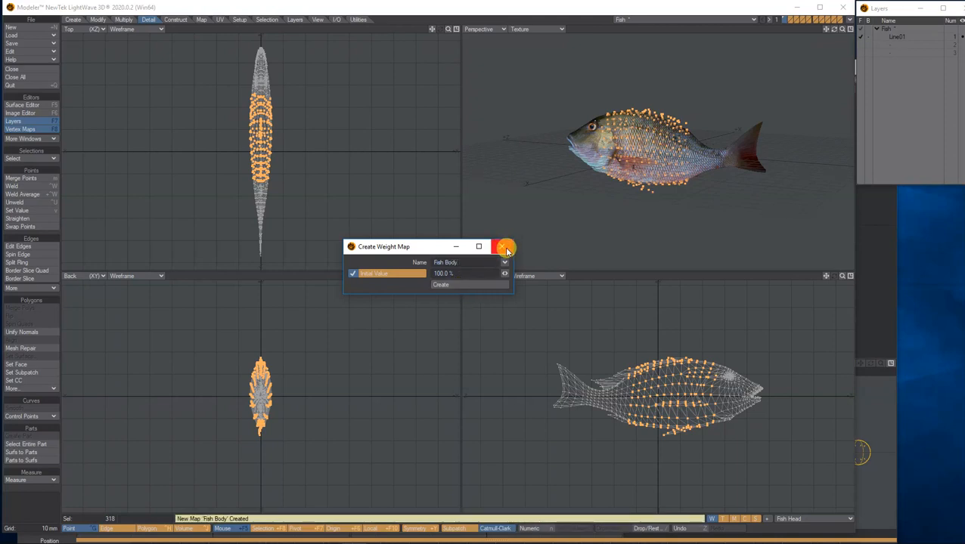
click(501, 246)
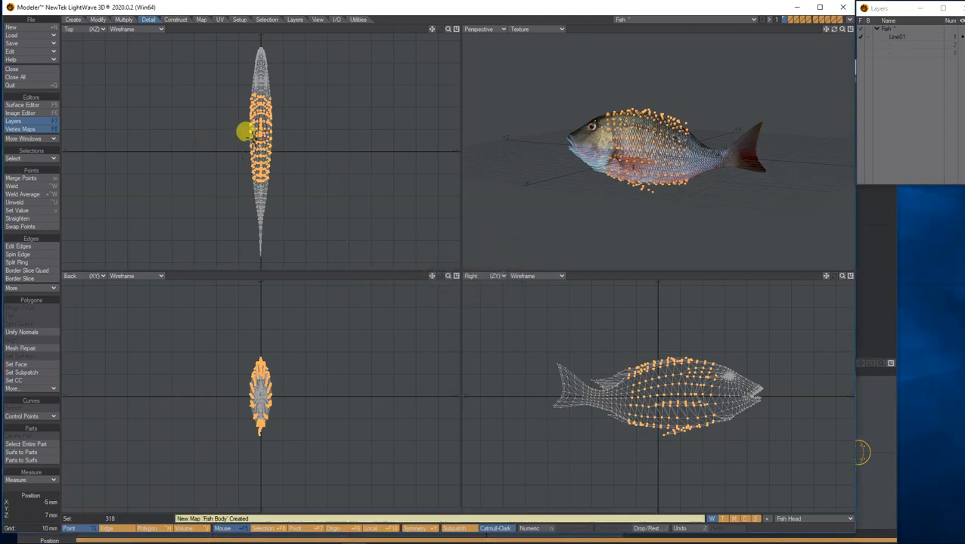
Clear the body selection, lasso the tail section's points and create a weight map named Fish Tail with an initial value of 100%
key(slash)
mouse_move(291, 185)
right_down()
mouse_move(247, 180)
mouse_move(312, 265)
mouse_move(288, 184)
right_up()
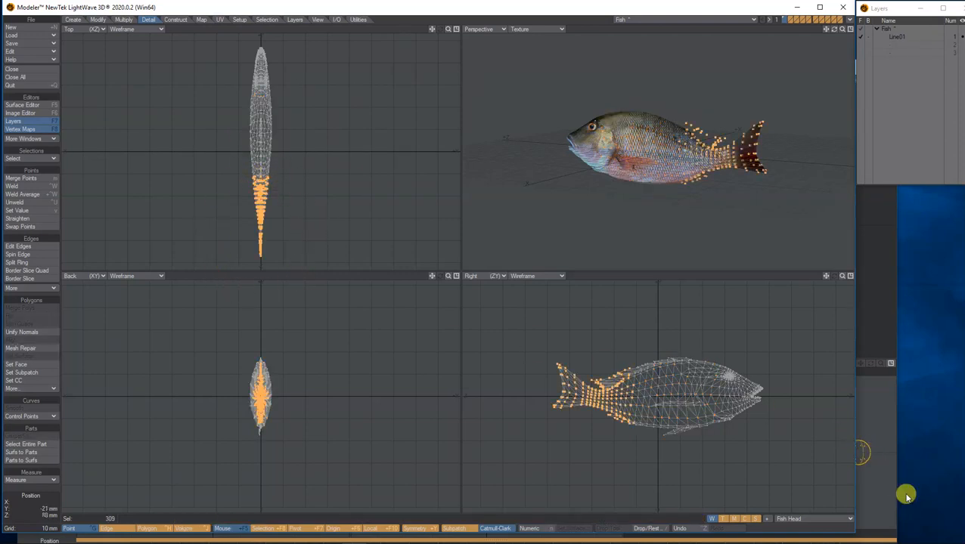
click(815, 519)
click(808, 529)
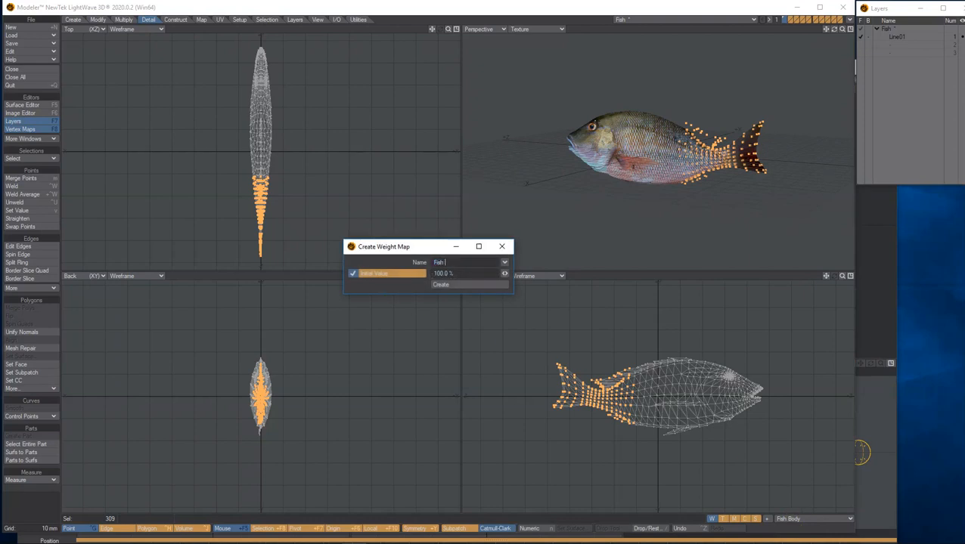
click(469, 285)
click(501, 247)
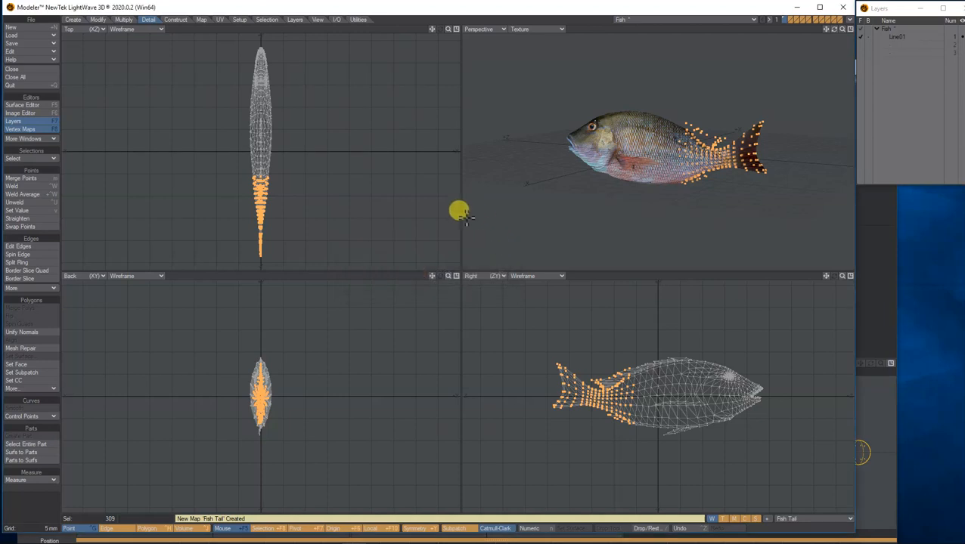
Clear the point selection and check the head, body and tail weight maps in the vertex maps list
key(space)
drag(0, 158, 503, 158)
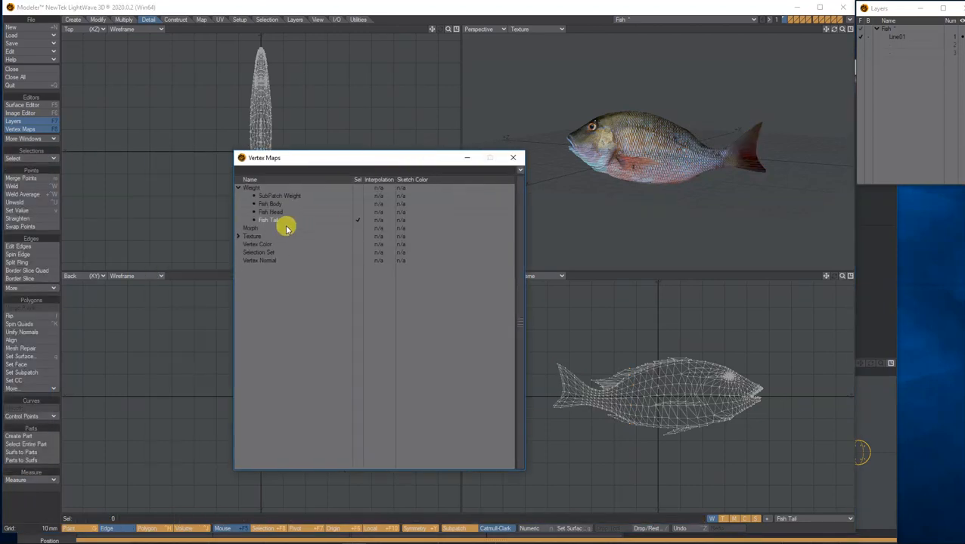
drag(415, 157, 0, 194)
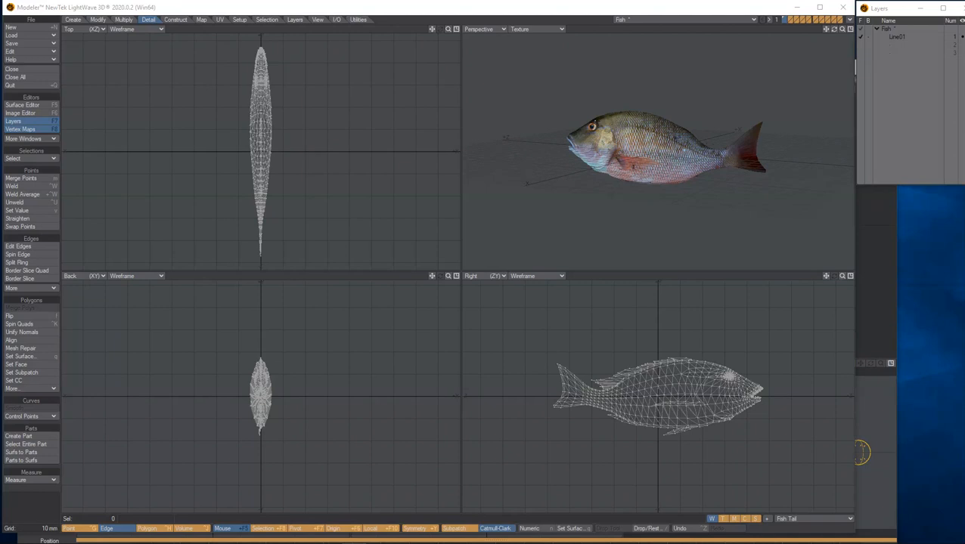
Send the fish object from Modeler to Layout and switch Layout's main viewport to the Perspective view
click(851, 24)
click(842, 33)
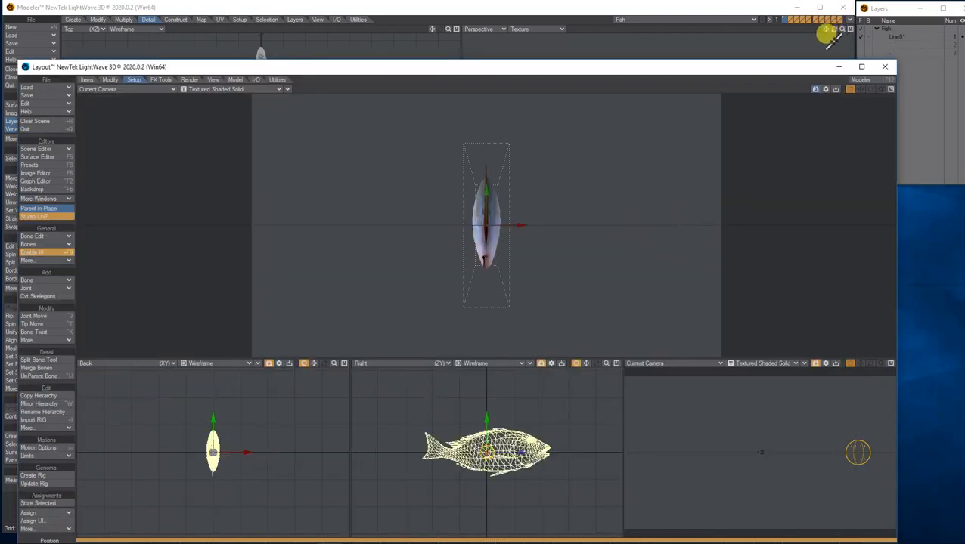
click(143, 88)
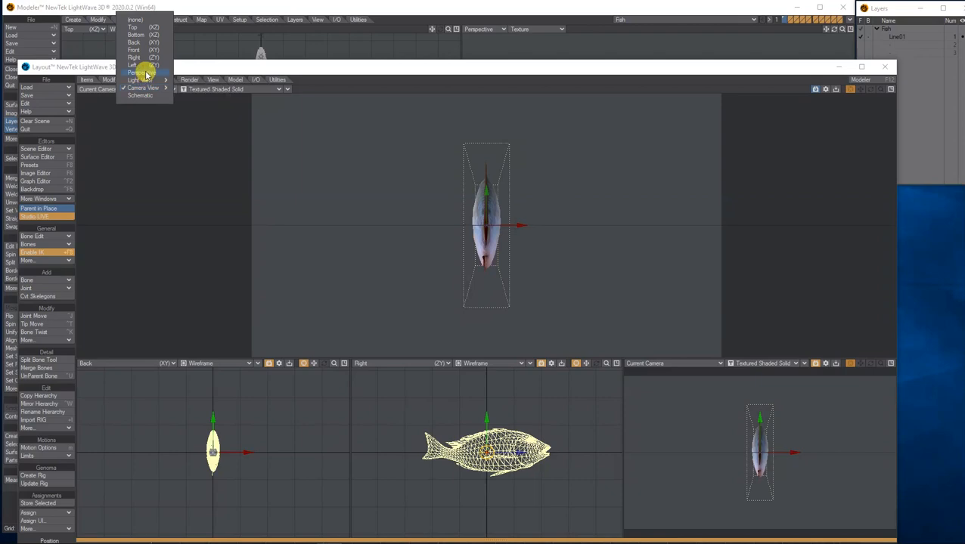
click(145, 71)
drag(434, 72, 417, 14)
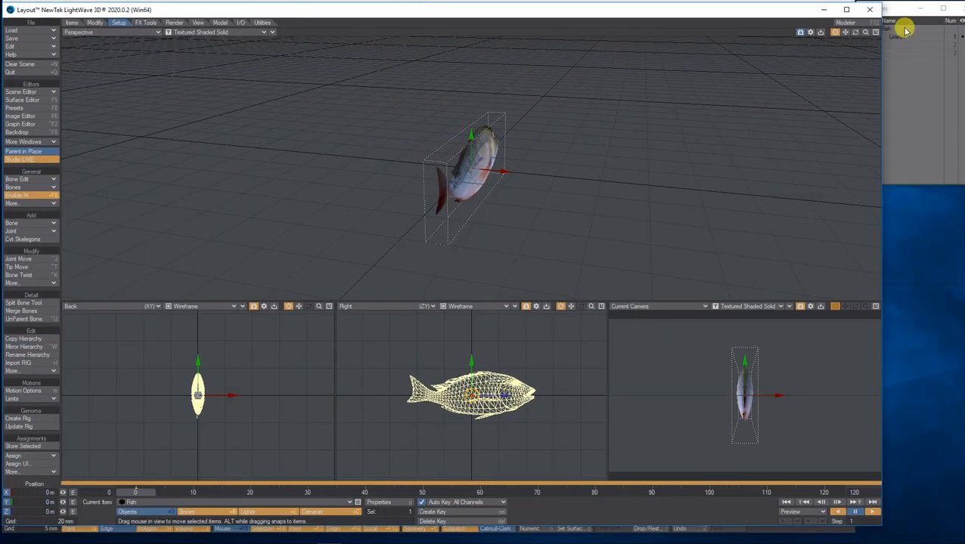
drag(857, 34, 627, 74)
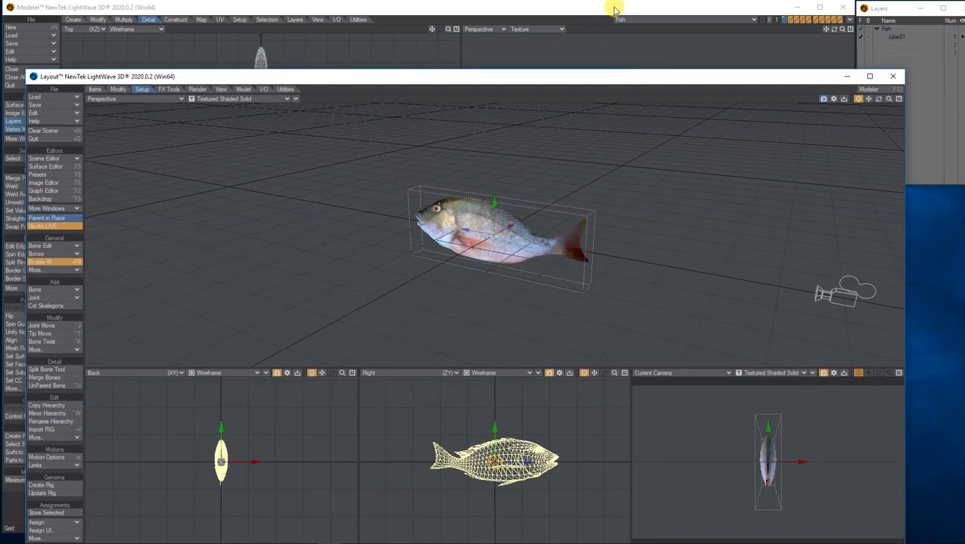
In Layout, move the camera to about 478 mm on X and raise the environment light to about 246 mm on Y
click(616, 7)
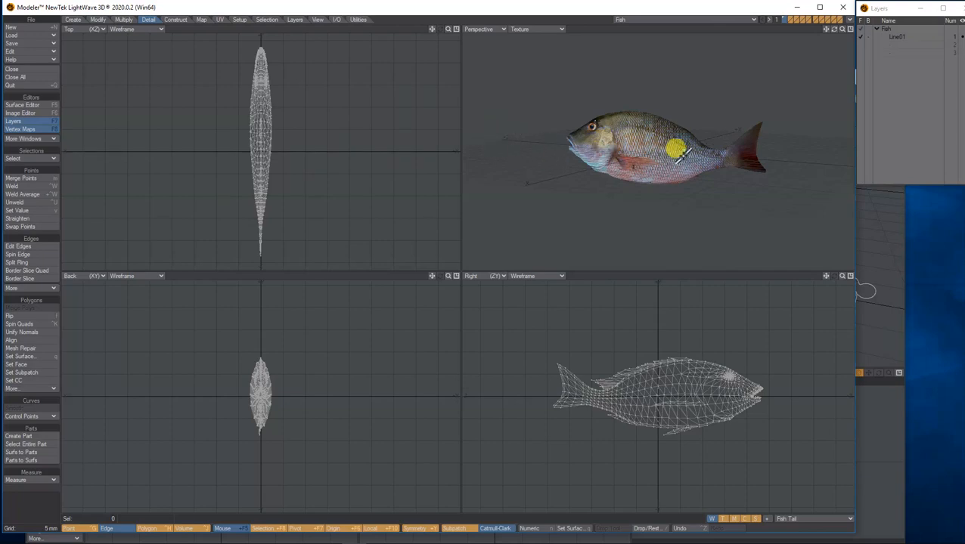
click(876, 242)
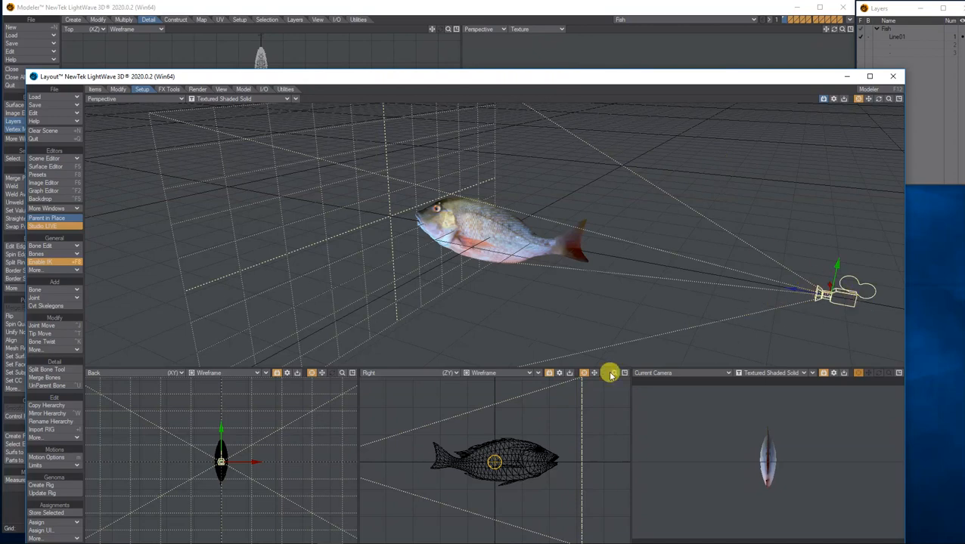
drag(369, 81, 348, 15)
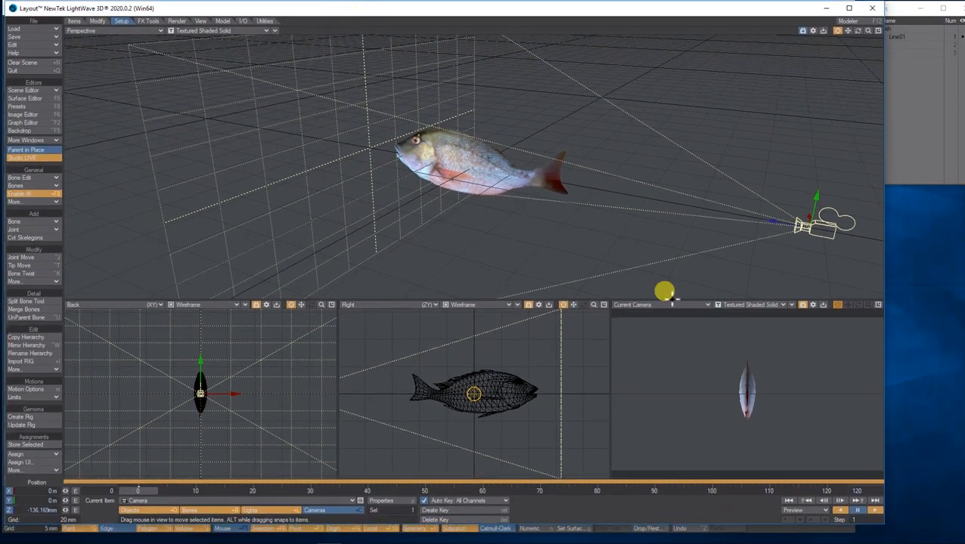
drag(232, 394, 882, 394)
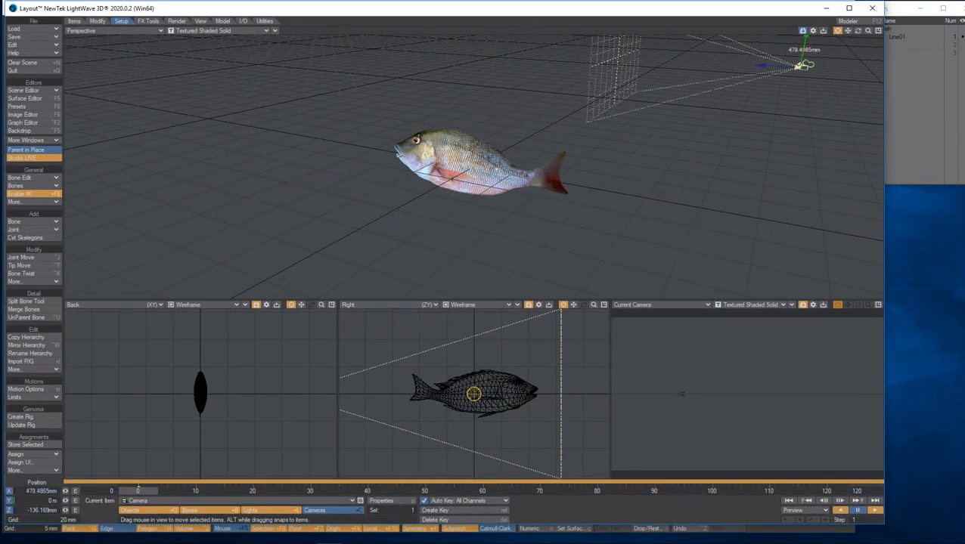
click(474, 394)
drag(474, 360, 474, 356)
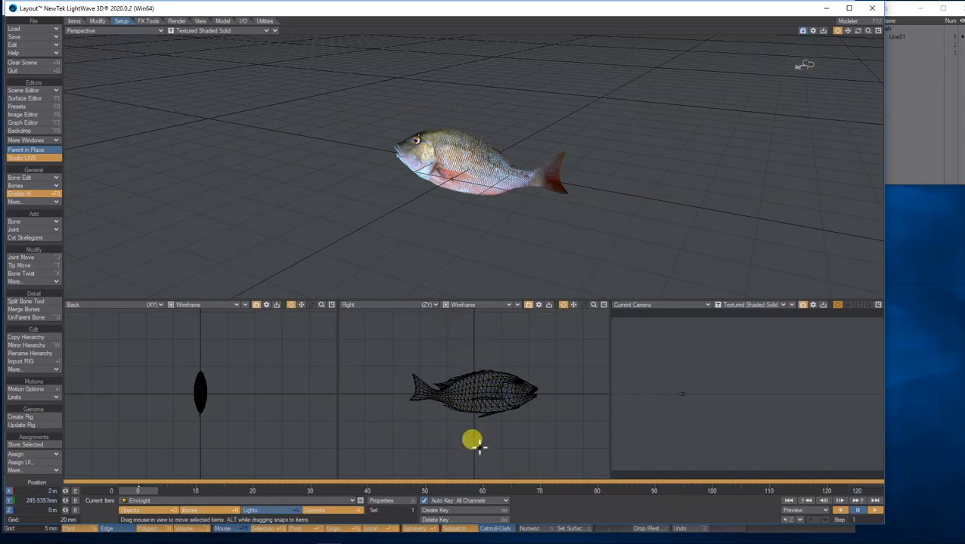
Change the small camera viewport to a Top view in Wireframe shading, and select the fish object
drag(593, 304, 639, 308)
click(703, 305)
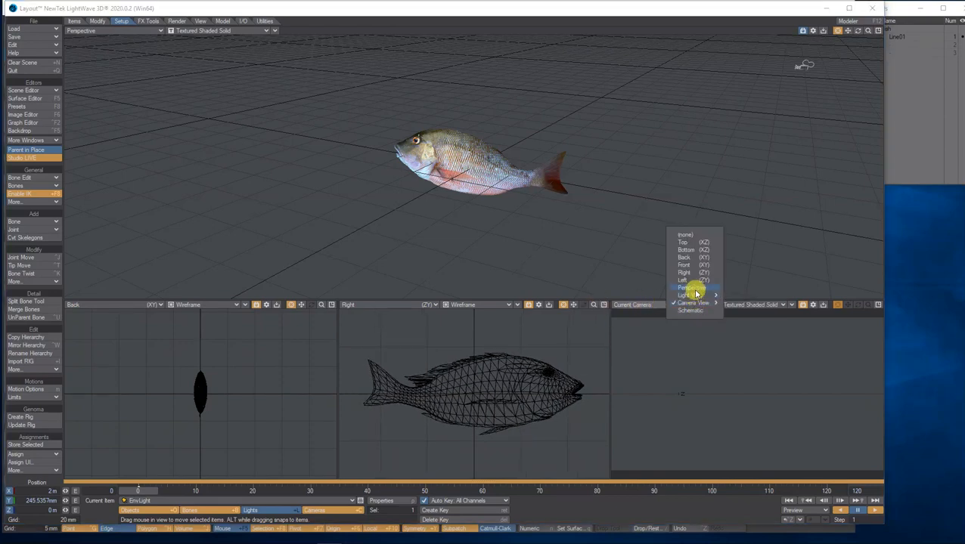
click(697, 240)
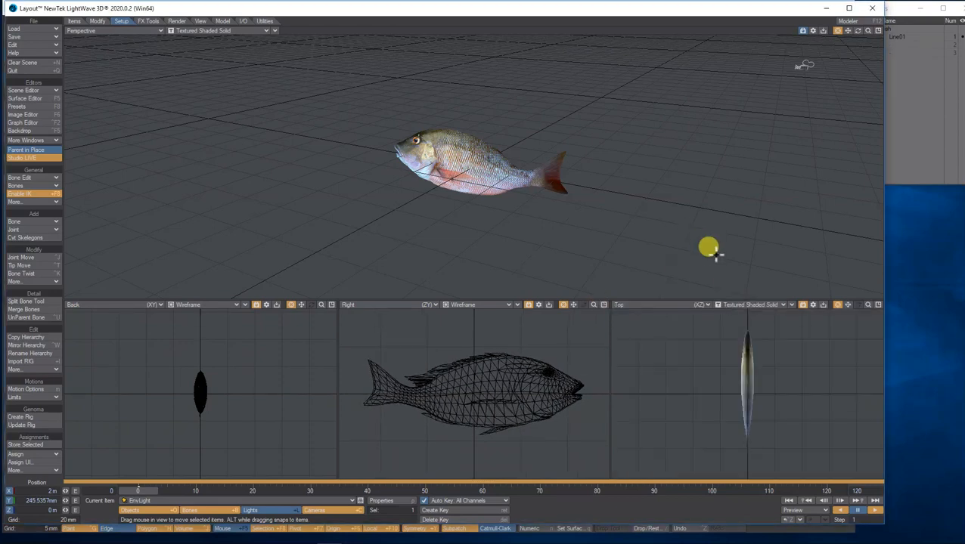
click(760, 304)
click(757, 279)
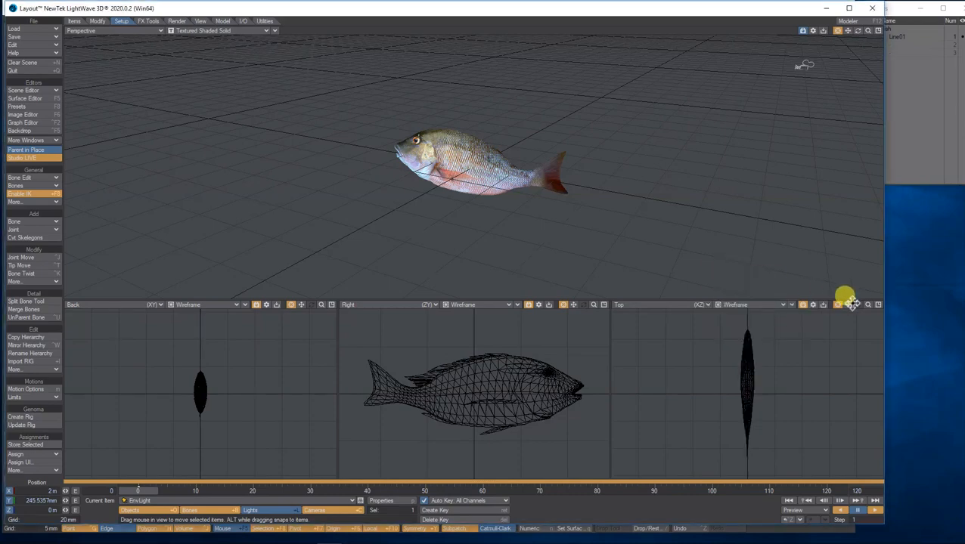
click(529, 387)
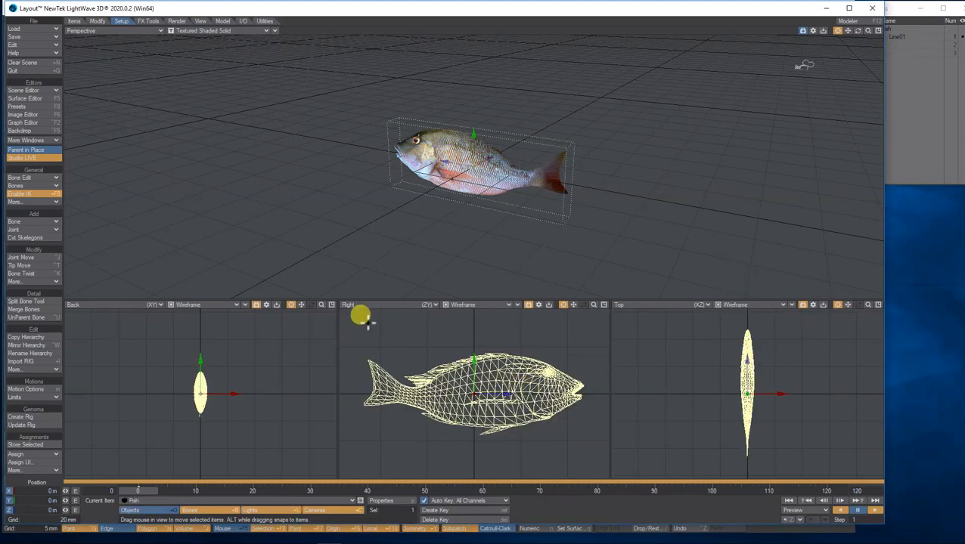
Draw a root bone about 21 mm long in the Back view, from beside the fish in to its centre
drag(321, 305, 330, 305)
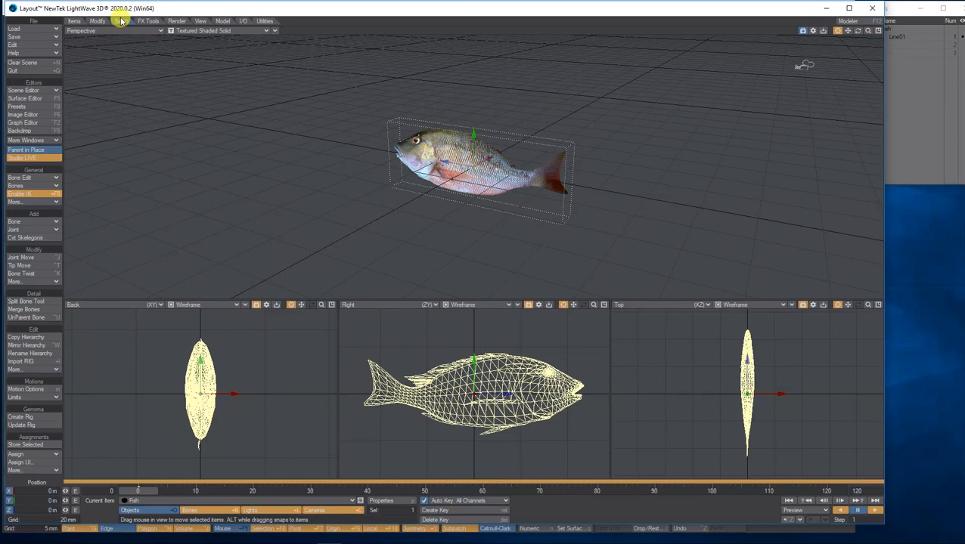
click(23, 221)
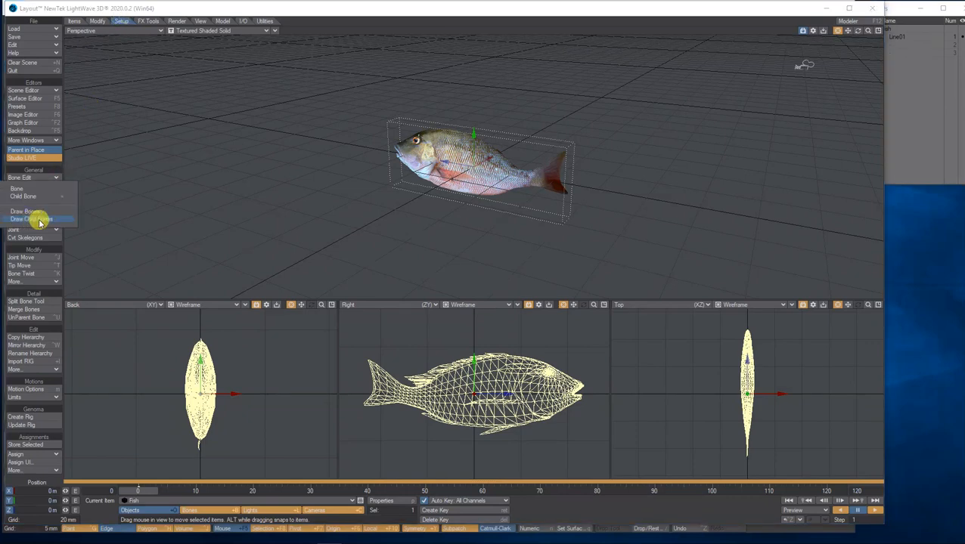
click(41, 219)
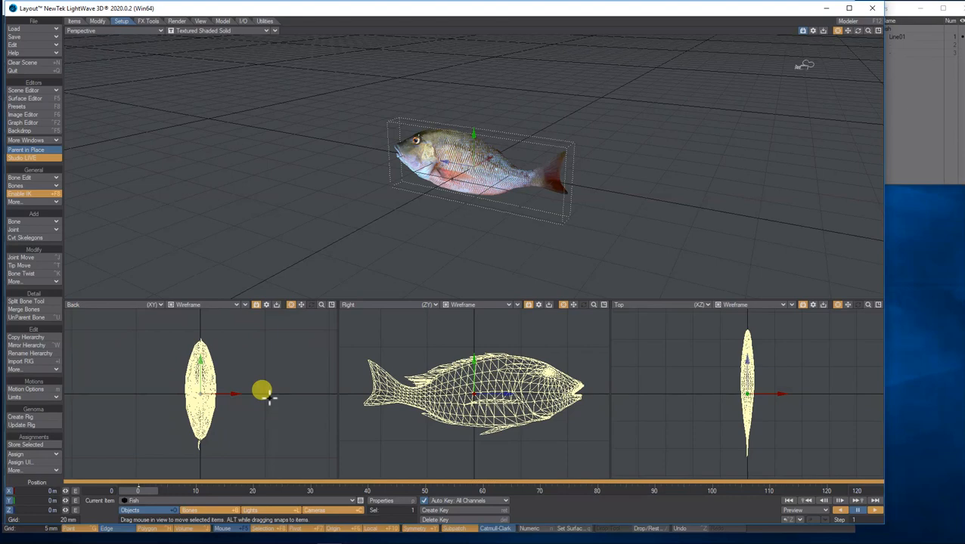
click(264, 393)
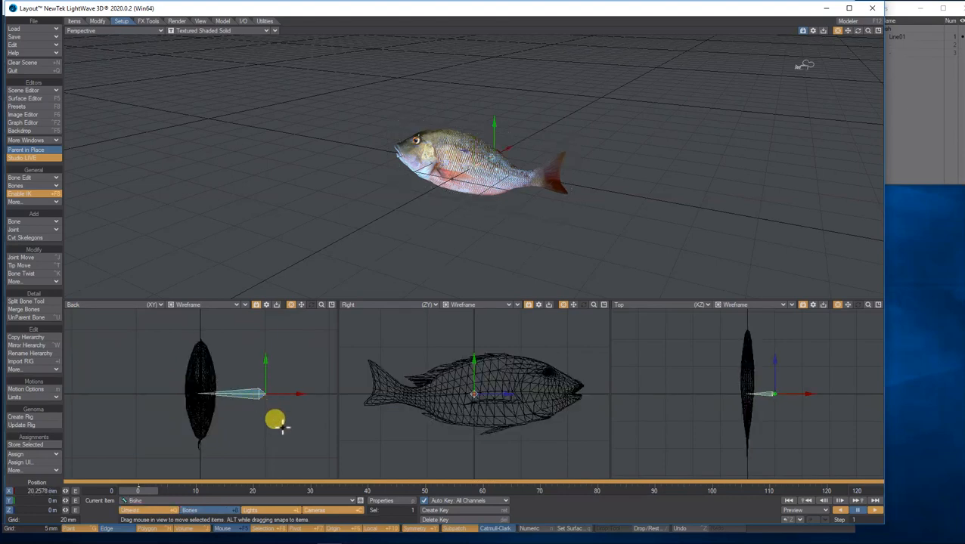
Draw a chain of child bones in the Right view from the root bone forward through the body and head, ending in the upper jaw
drag(857, 30, 863, 31)
drag(818, 64, 656, 91)
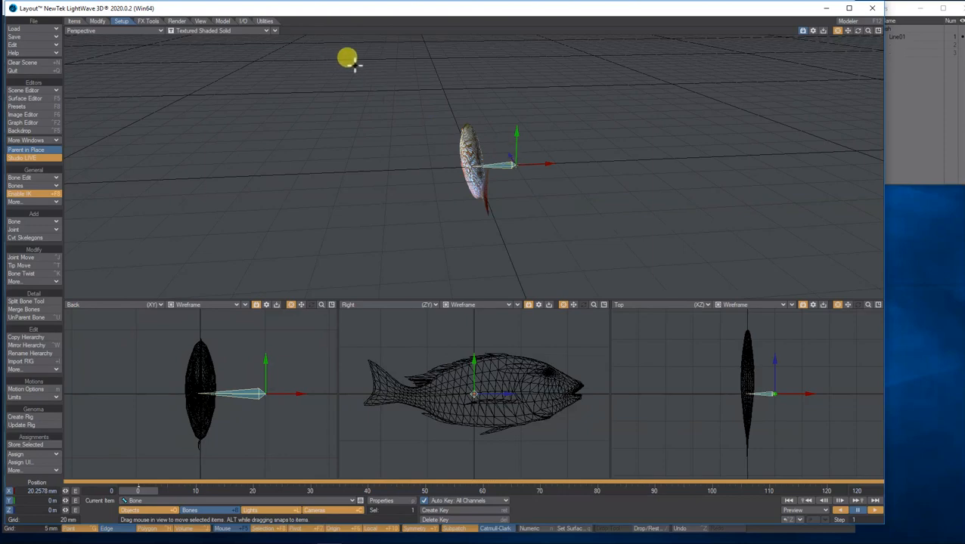
drag(857, 30, 599, 148)
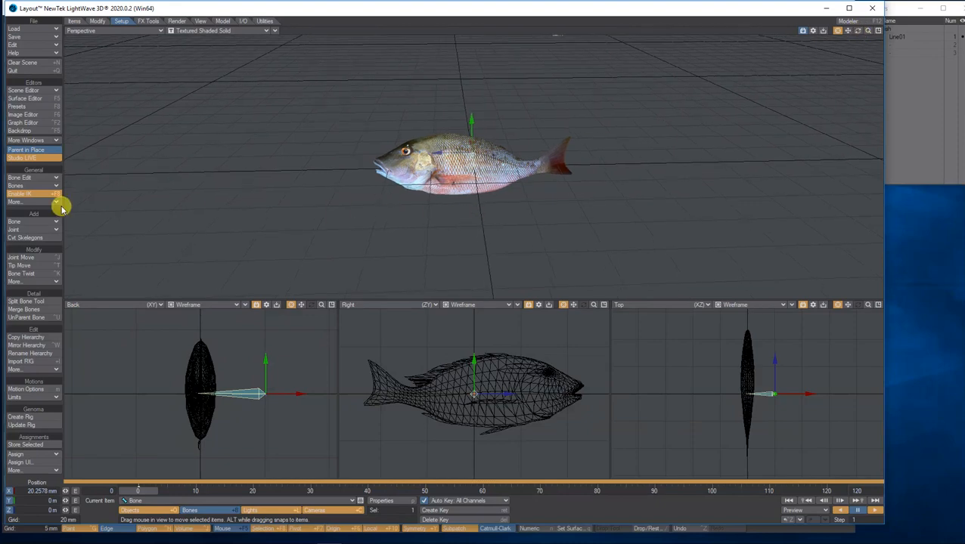
click(27, 221)
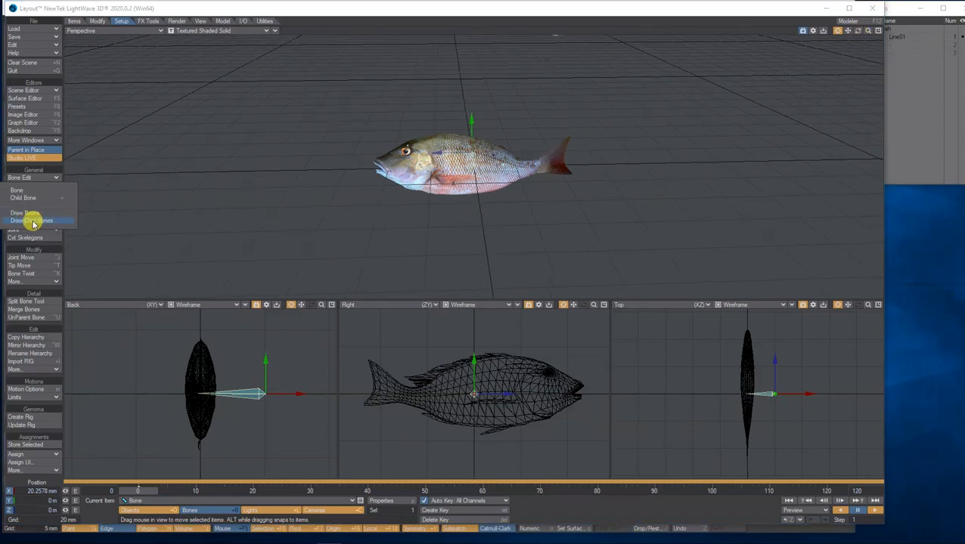
click(31, 221)
drag(453, 412, 499, 394)
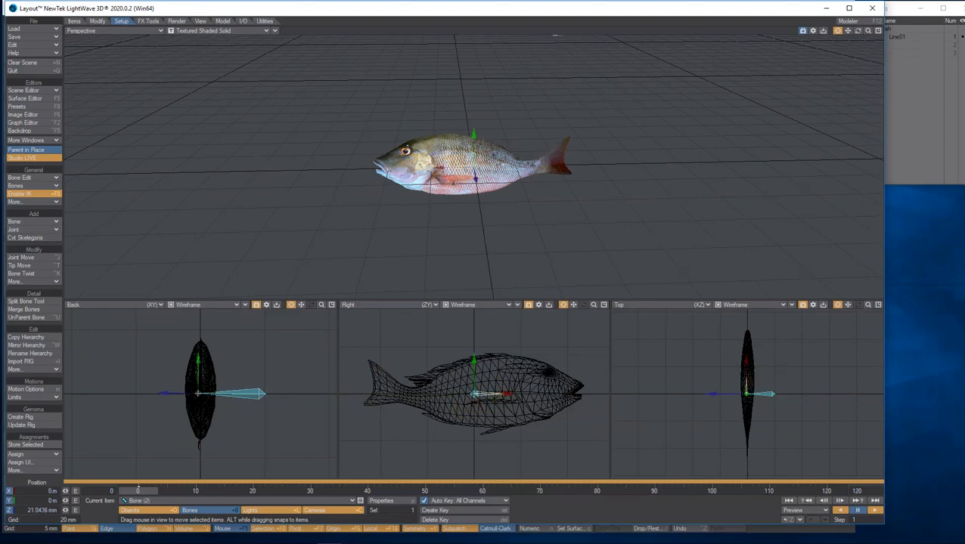
drag(529, 398, 579, 385)
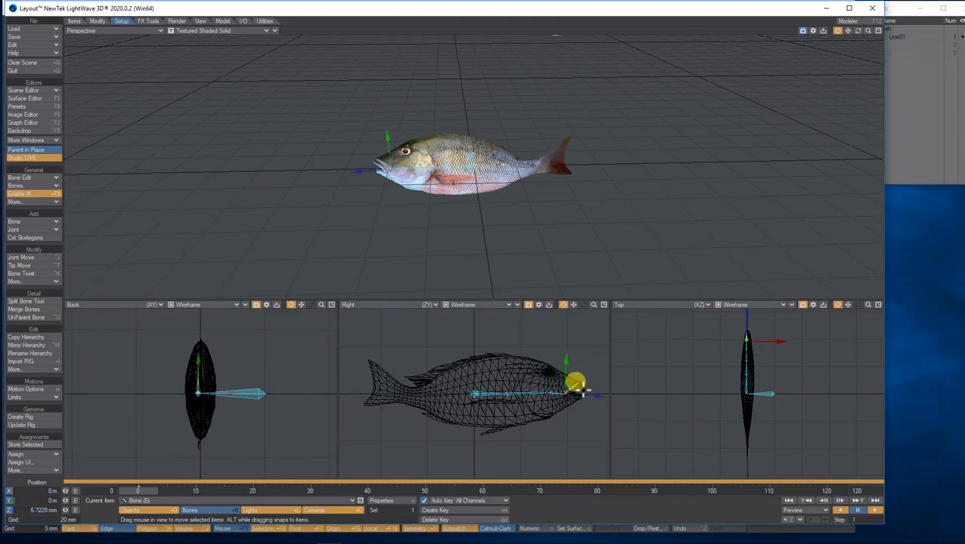
Select the head bone just behind the mouth and draw a second child bone from it into the lower jaw
drag(574, 384, 556, 394)
key(y)
key(Up)
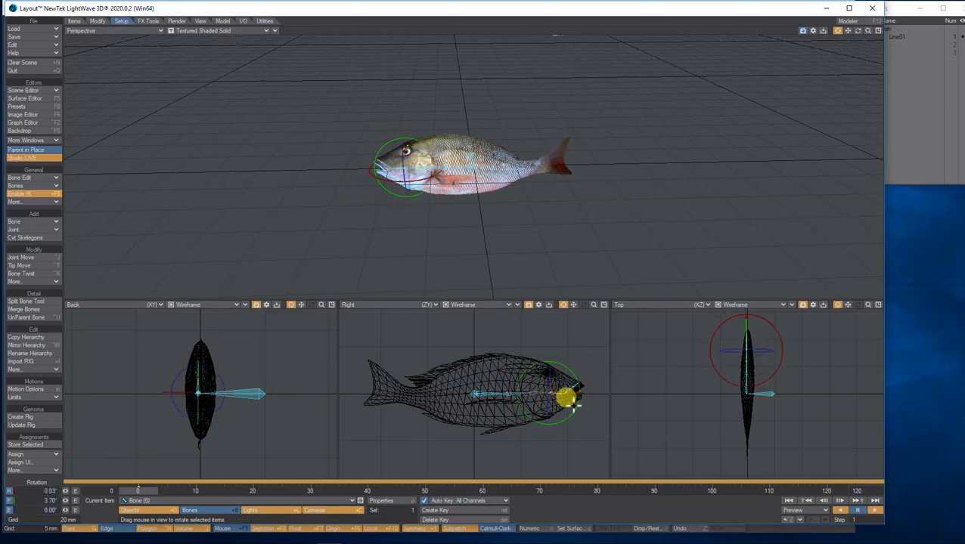
click(35, 222)
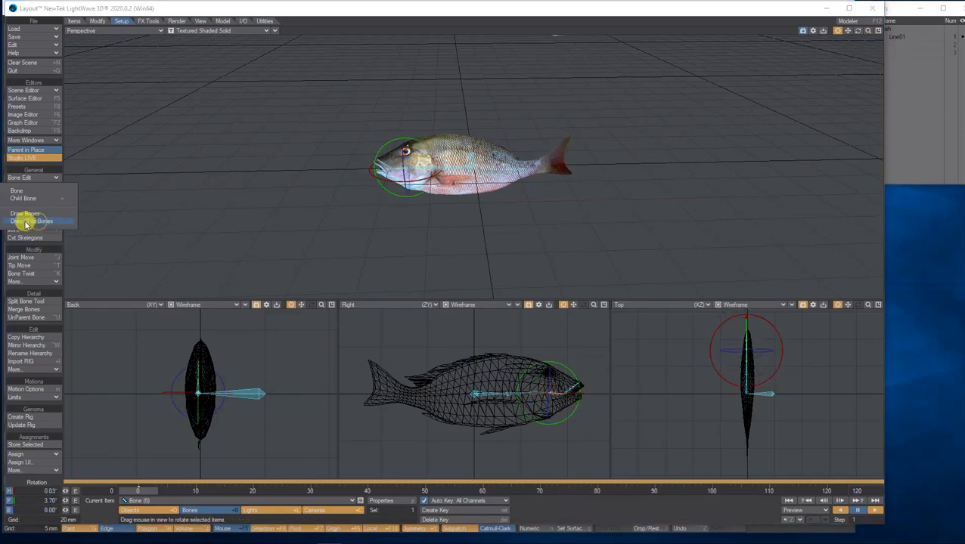
click(33, 222)
drag(575, 398, 582, 398)
key(h)
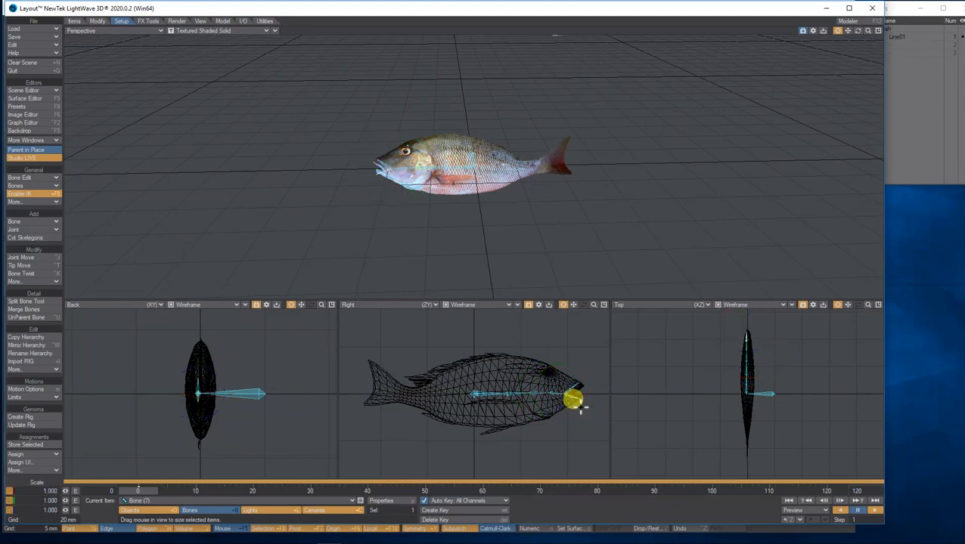
Select the root bone and draw three child bones backward from the fish's centre to the base of the tail
drag(858, 30, 751, 71)
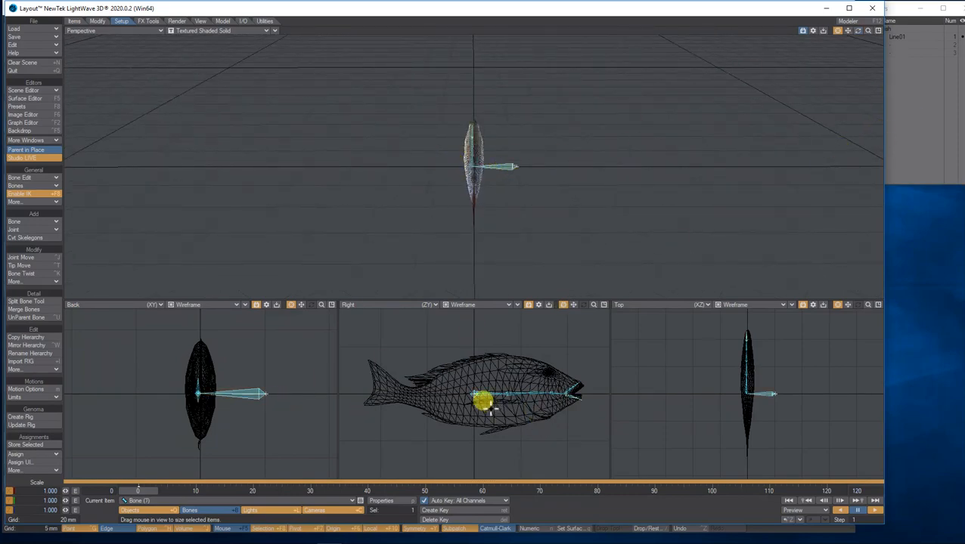
click(38, 223)
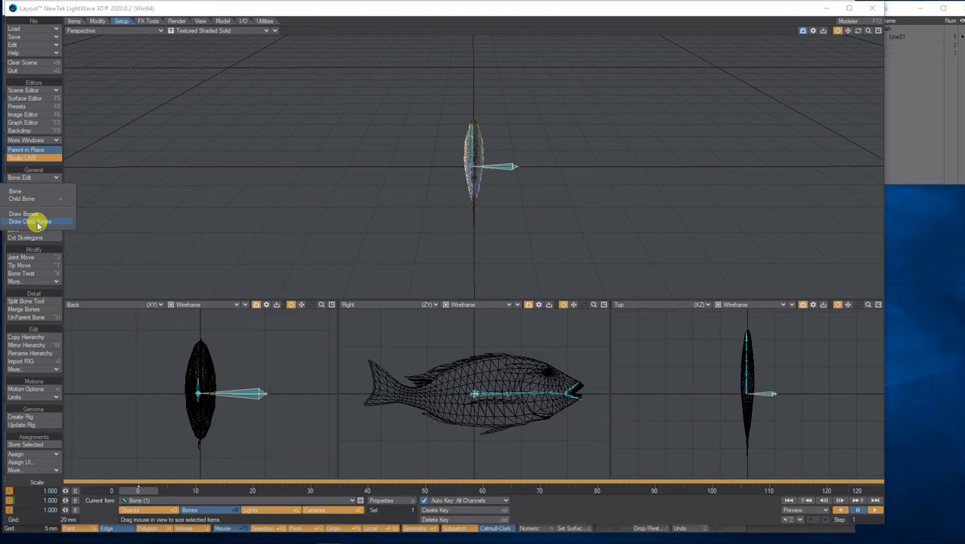
click(25, 222)
click(451, 395)
drag(449, 391, 435, 394)
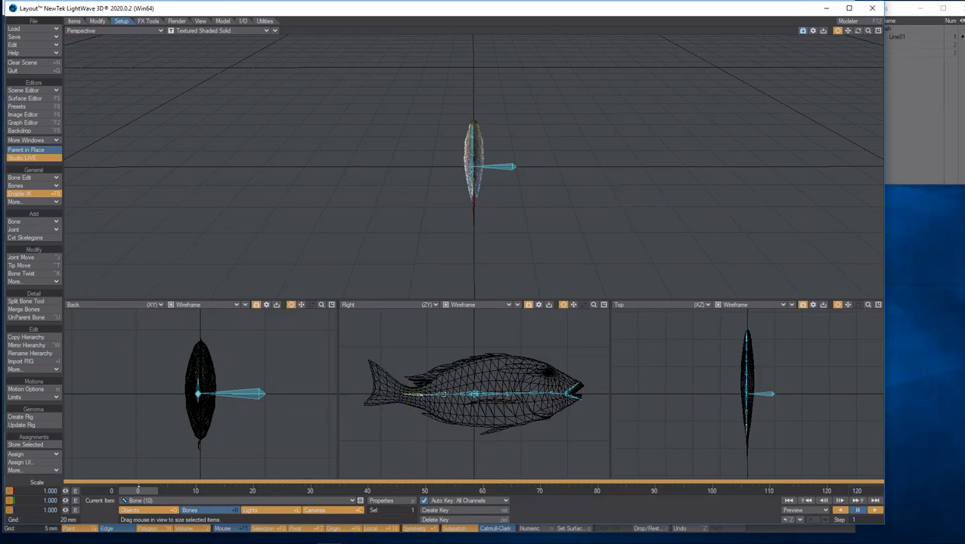
Draw two child bones branching from the last bone at the tail base, one into the upper tail lobe and one into the lower
click(376, 372)
drag(372, 365, 376, 368)
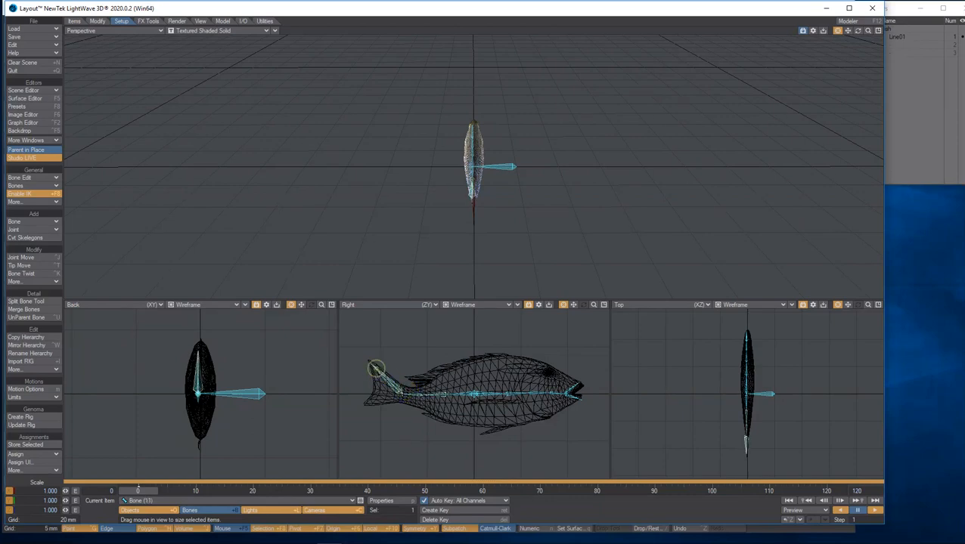
key(h)
drag(431, 394, 412, 392)
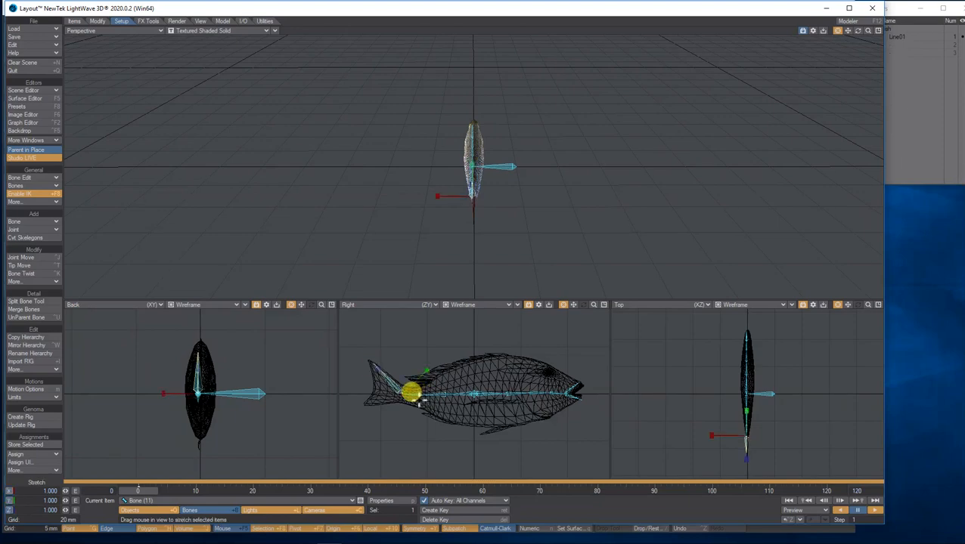
click(414, 391)
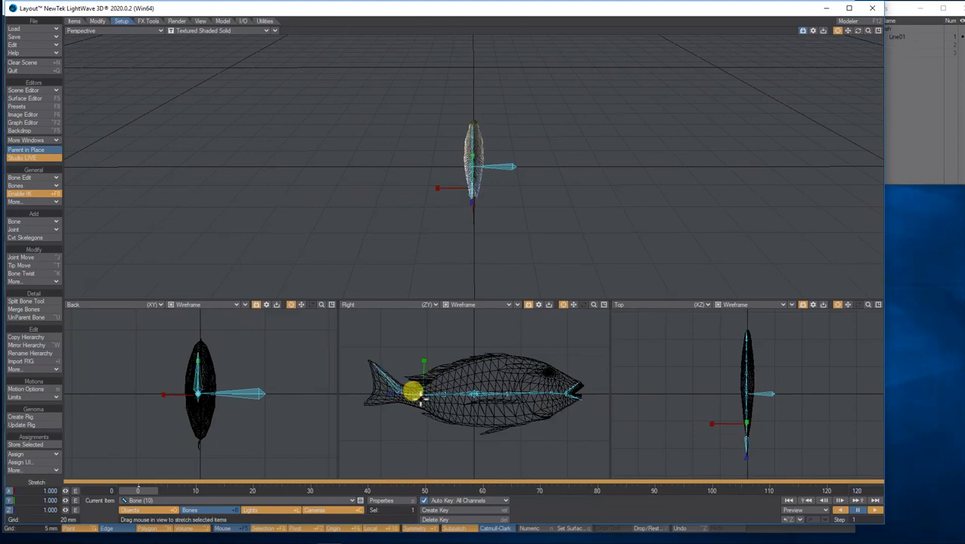
click(43, 222)
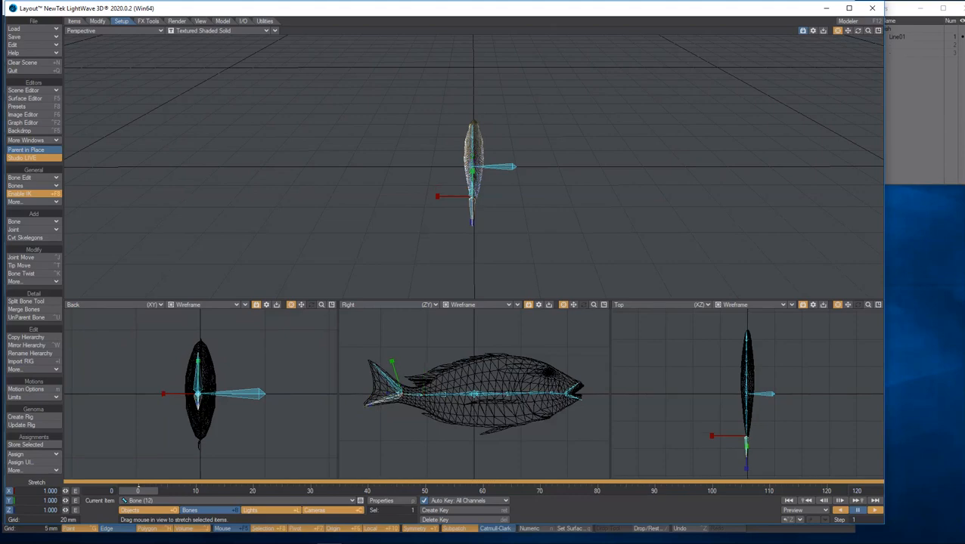
key(t)
Check the tail bones in the Perspective view, then select the root bone and open its bone properties
drag(856, 31, 592, 91)
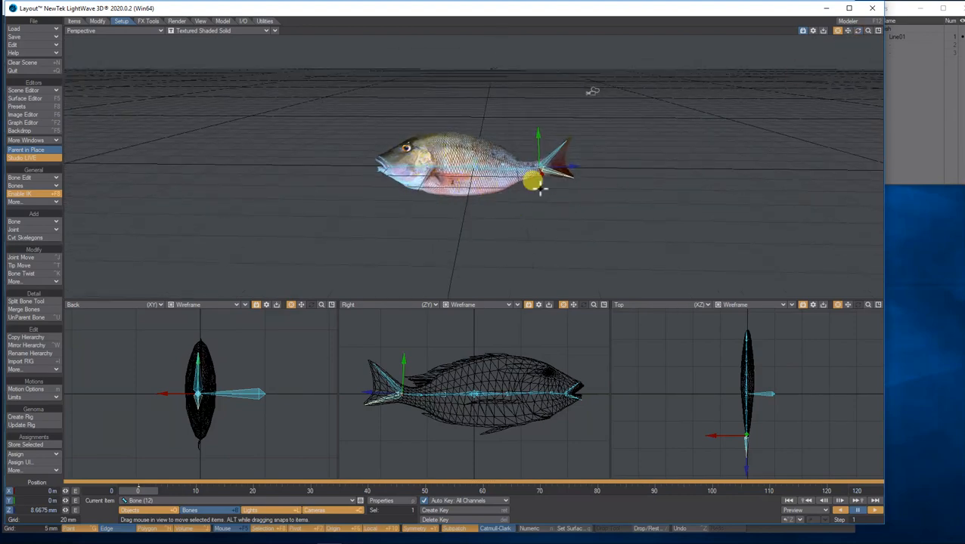
key(y)
drag(868, 35, 711, 106)
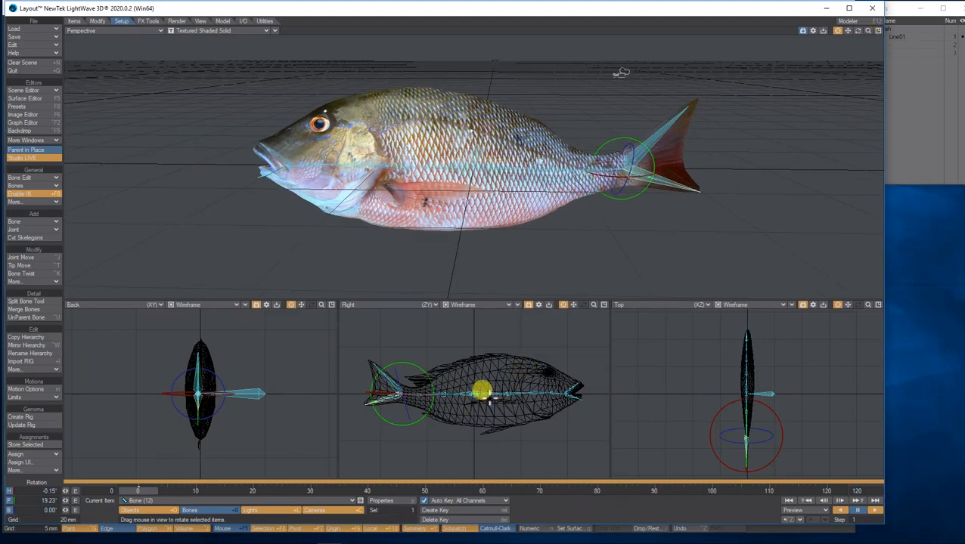
drag(858, 31, 756, 75)
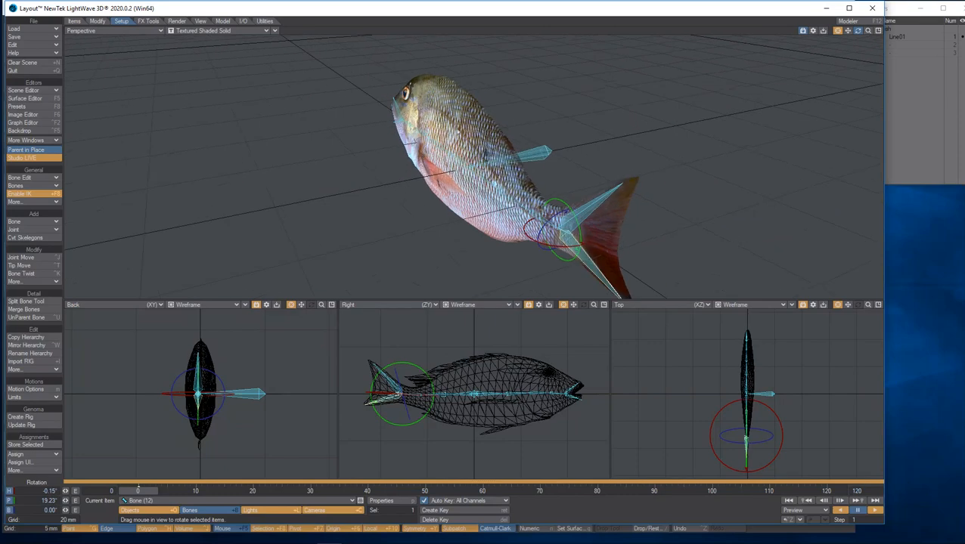
click(522, 155)
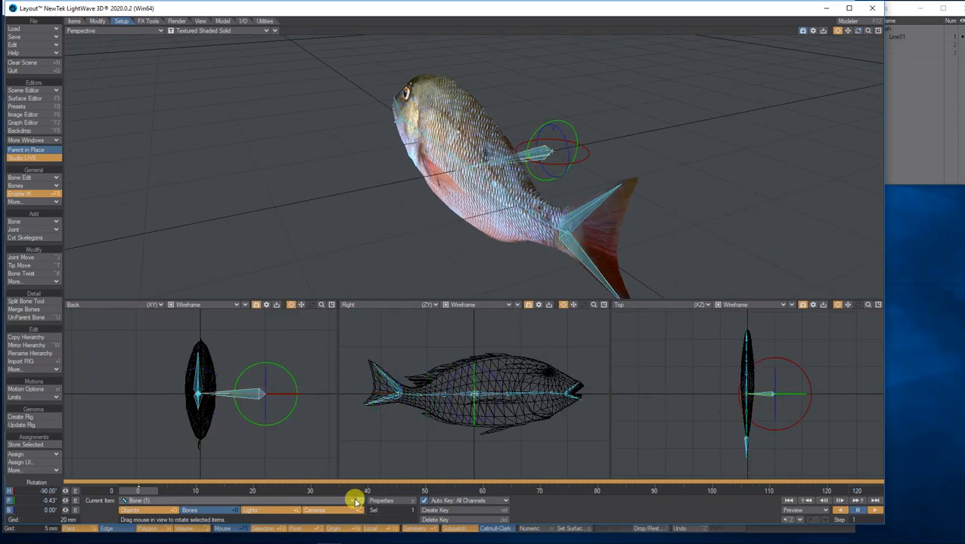
click(387, 500)
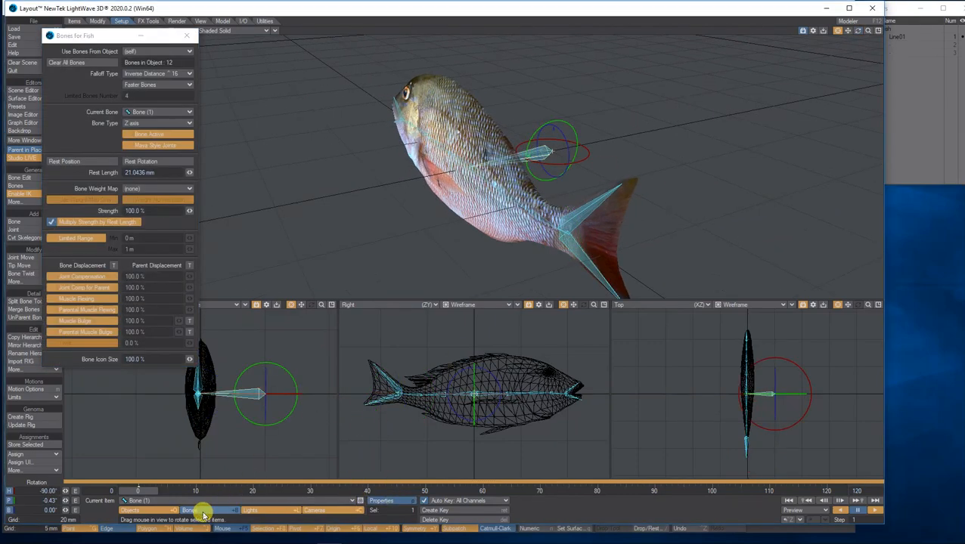
drag(80, 35, 140, 40)
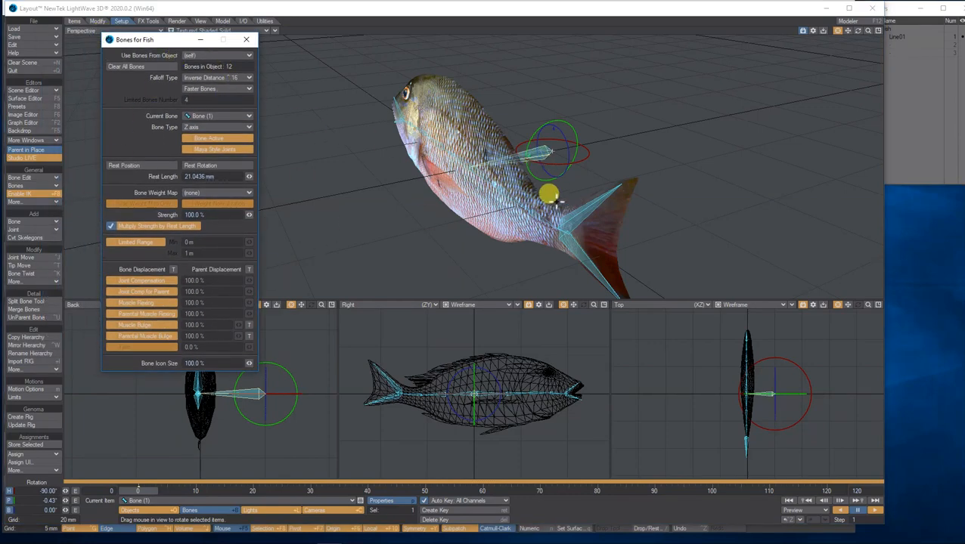
Move through the first bones of the hierarchy and examine where each one lies in the fish
click(862, 20)
mouse_move(858, 30)
mouse_down()
mouse_move(680, 42)
mouse_move(860, 34)
mouse_up()
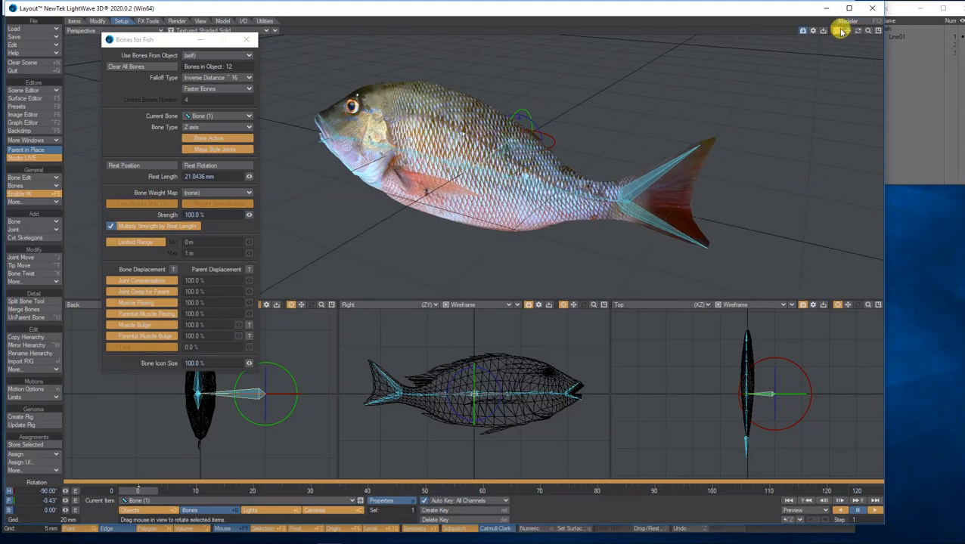
key(Down)
key(Up)
key(Down)
key(Down)
key(Up)
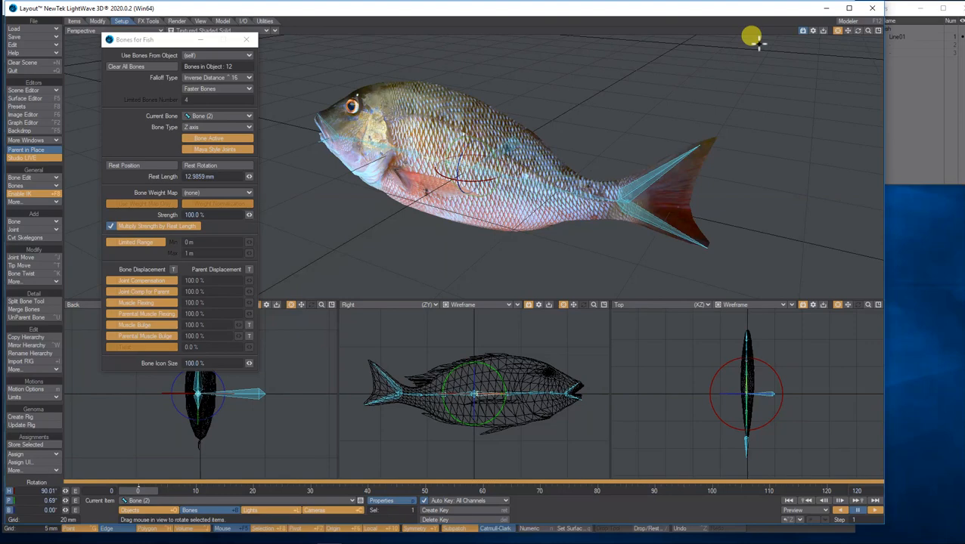
key(Down)
key(Up)
key(Down)
drag(865, 30, 835, 34)
Set the Perspective view to Wireframe shading and select the first body bone in front of the root bone
click(186, 30)
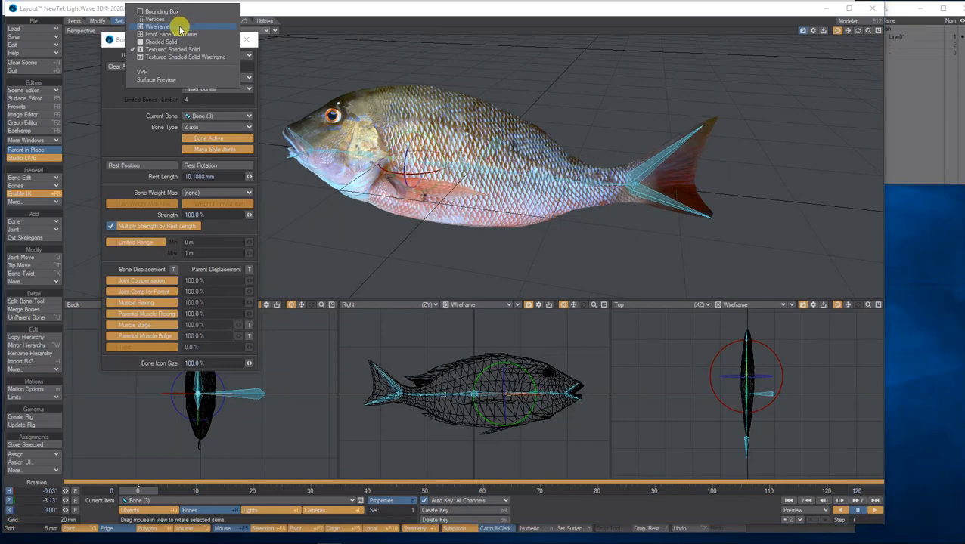
click(182, 26)
click(450, 173)
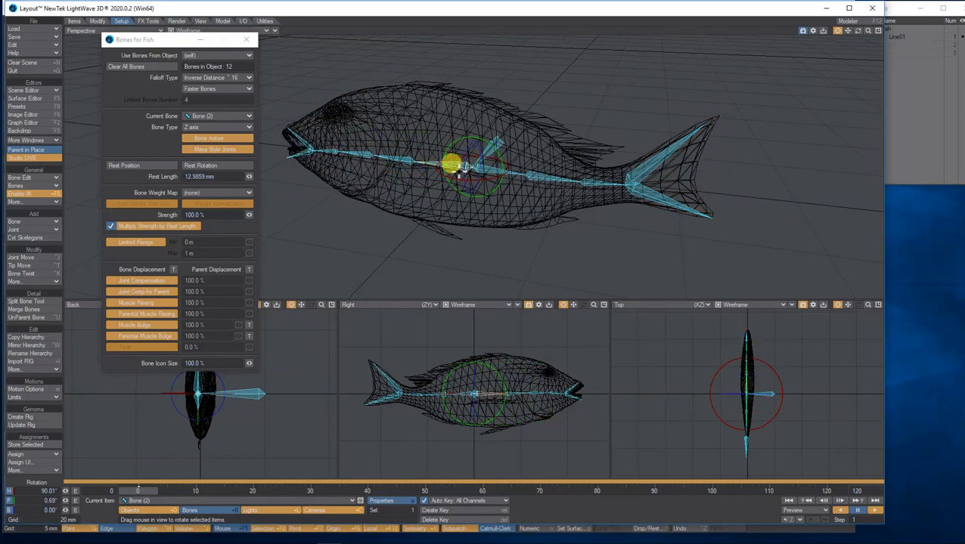
Assign the Fish Body weight map to the first two body bones in front of the root bone
click(200, 194)
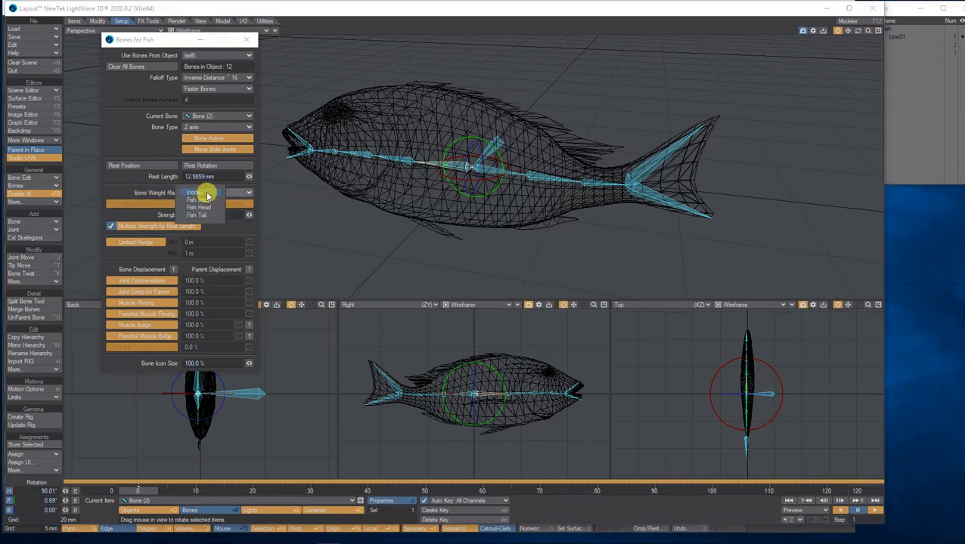
click(210, 201)
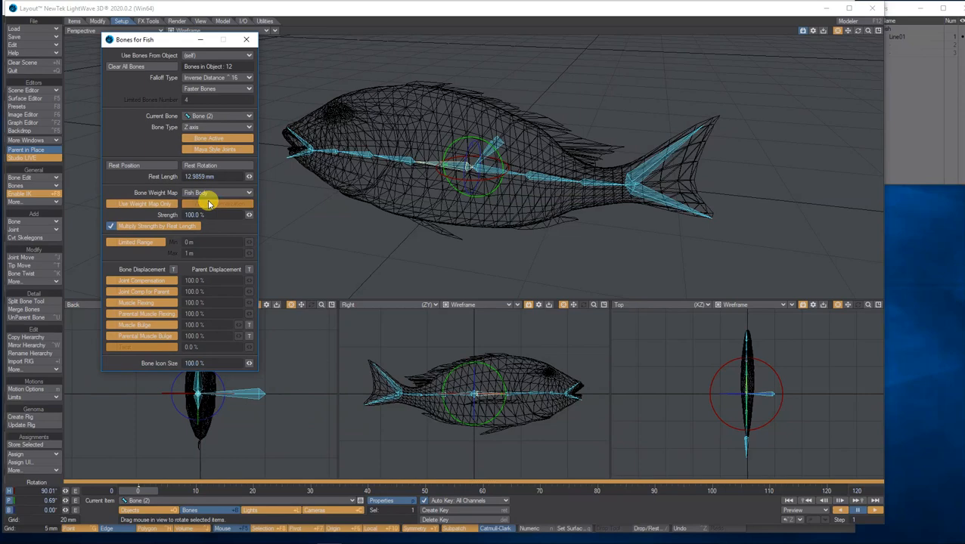
key(Down)
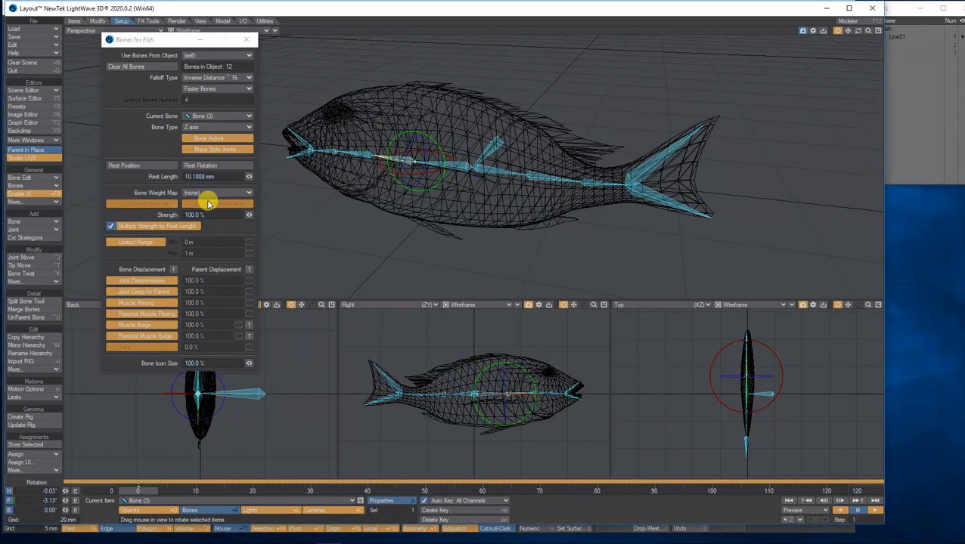
click(203, 194)
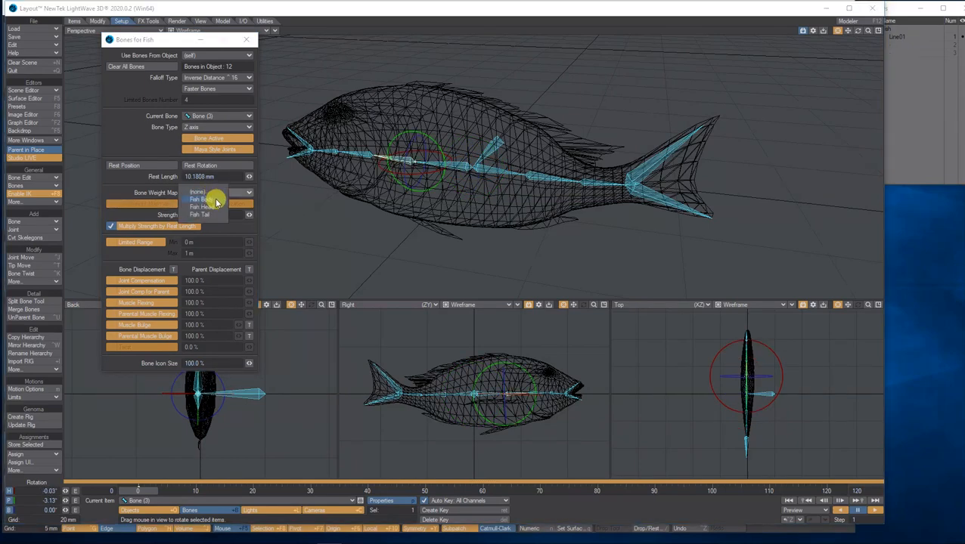
click(216, 200)
Assign the Fish Head weight map to the two head bones that follow, up to the one behind the jaws
key(Down)
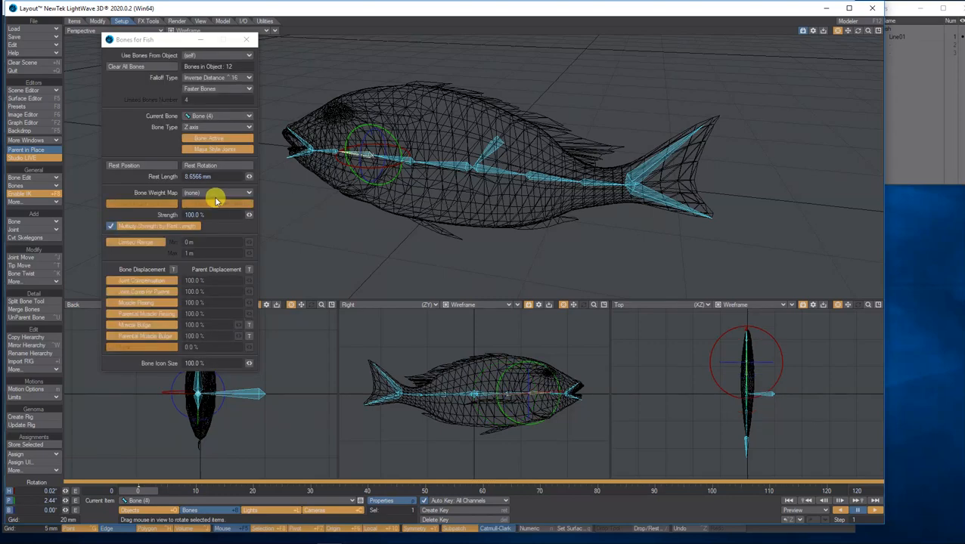
click(214, 194)
click(219, 206)
key(Down)
click(214, 194)
click(210, 202)
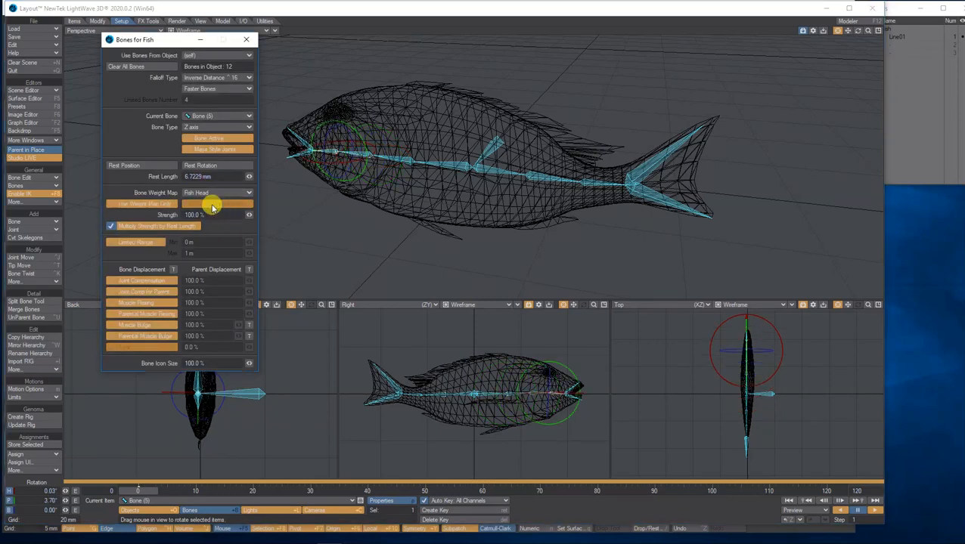
Assign the Fish Head weight map to the upper and lower jaw bones
key(Down)
click(207, 196)
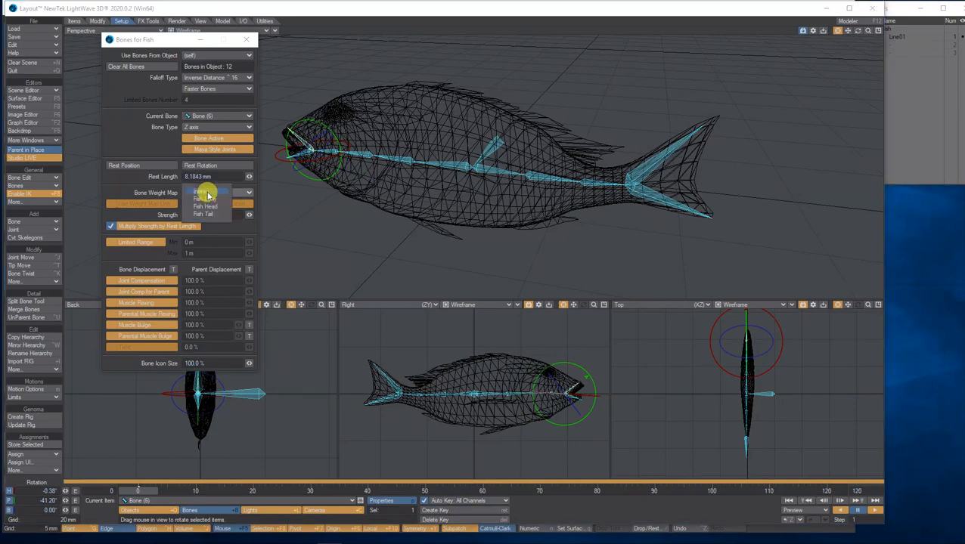
click(218, 208)
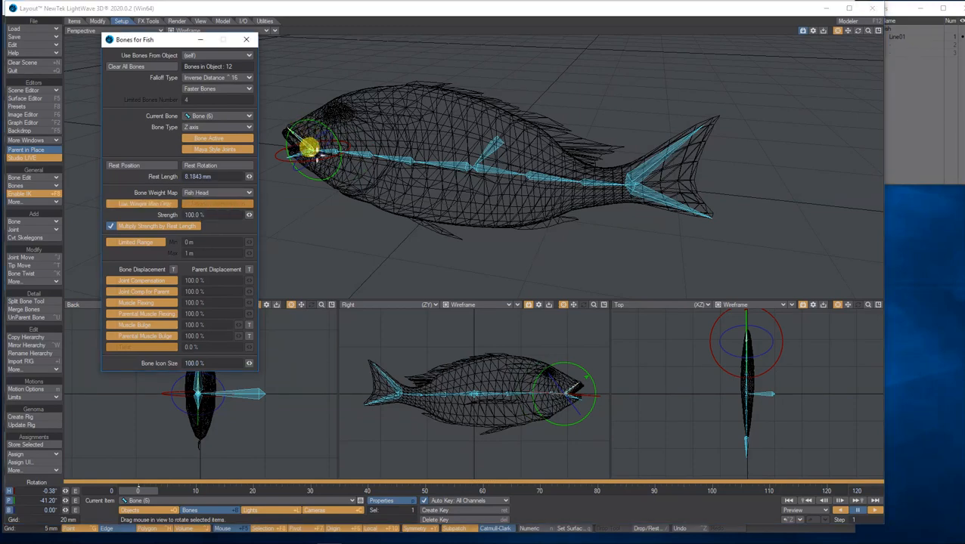
key(Down)
click(209, 193)
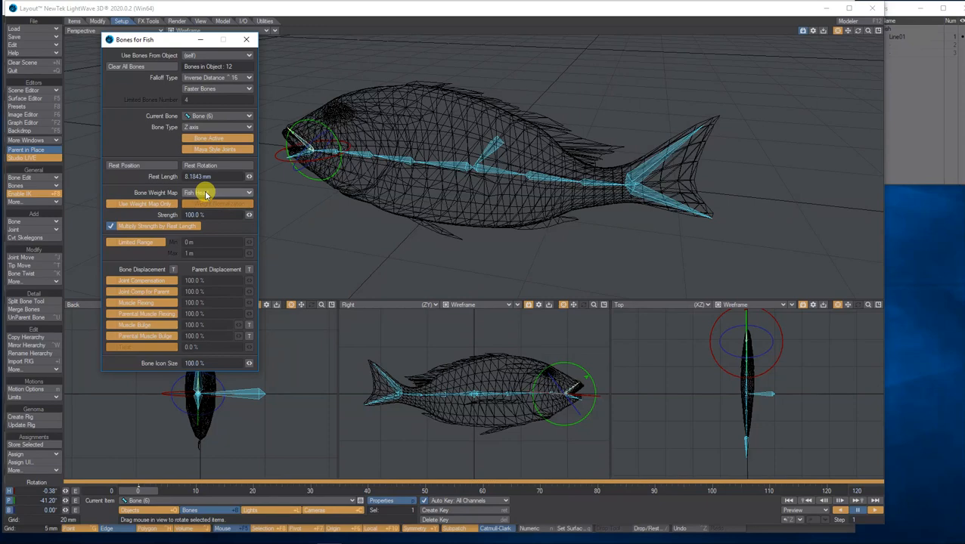
click(218, 206)
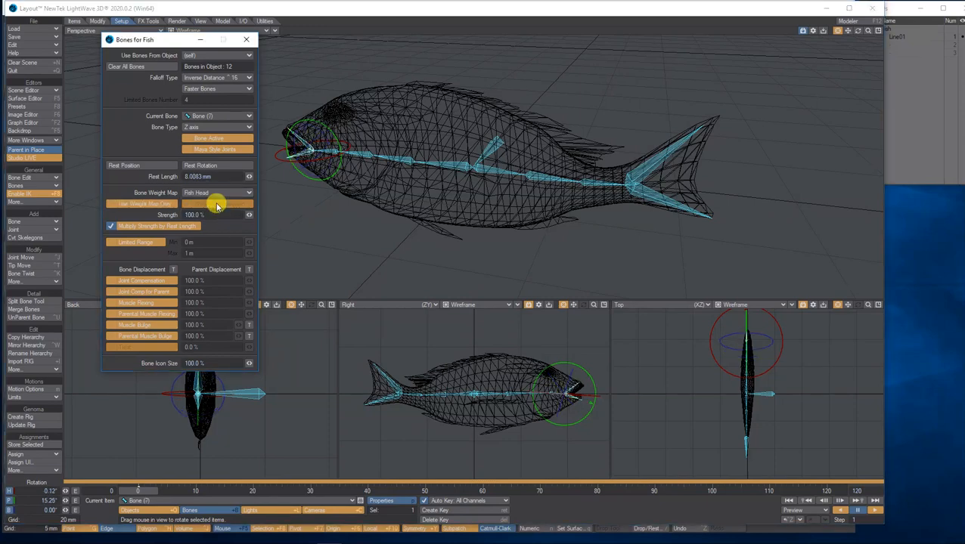
Select the first bone behind the root bone and assign the Fish Body weight map to it
key(Up)
key(Up)
key(Up)
key(Up)
key(Up)
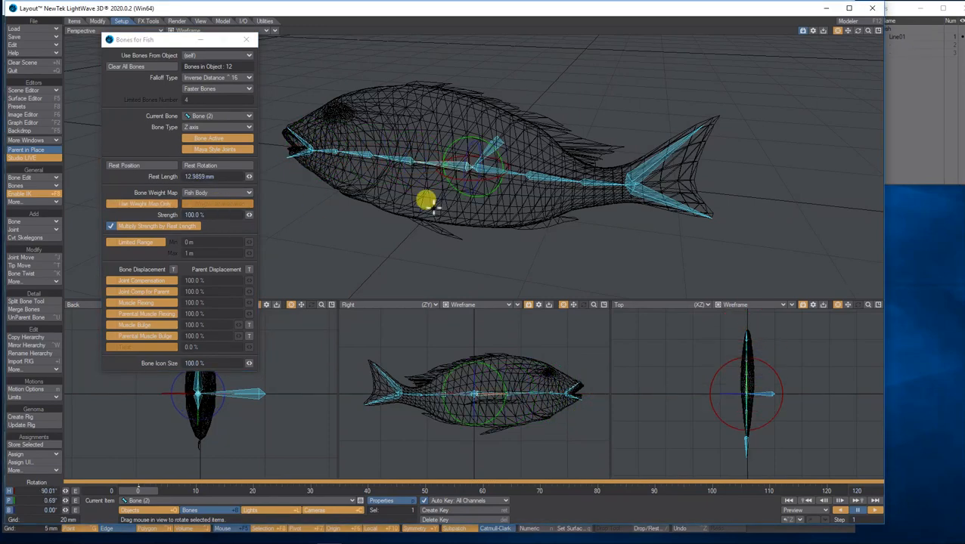
key(Up)
key(Up)
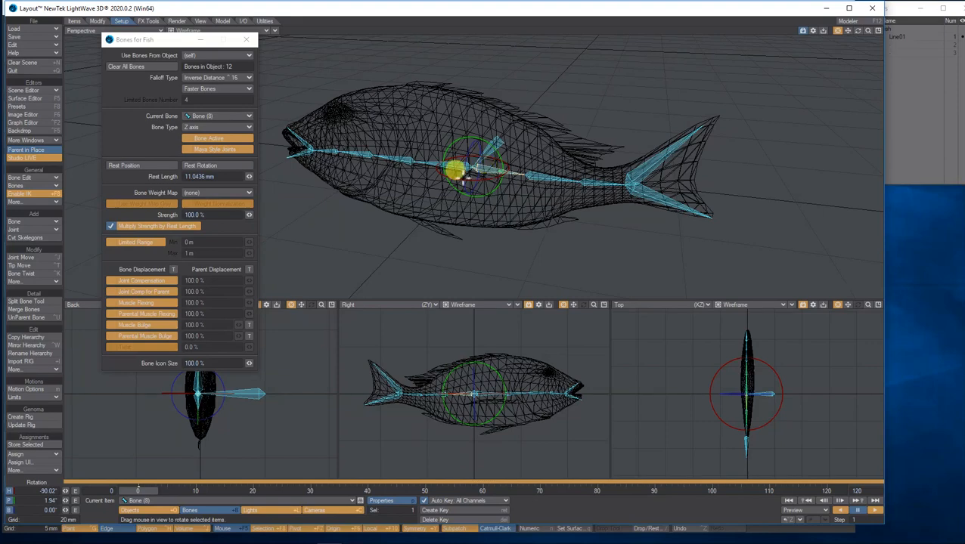
click(200, 192)
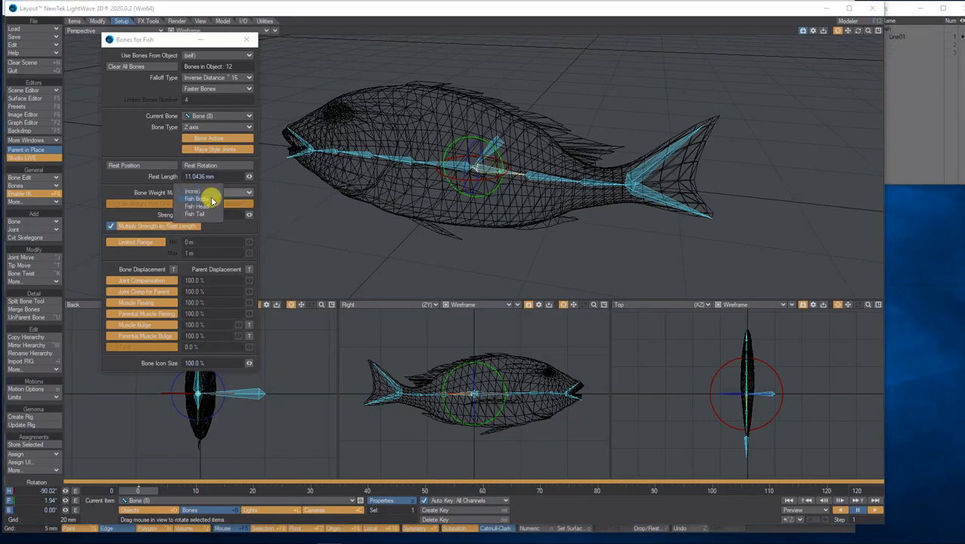
Assign the Fish Tail weight map to the two spine bones leading up to the tail fin
click(558, 174)
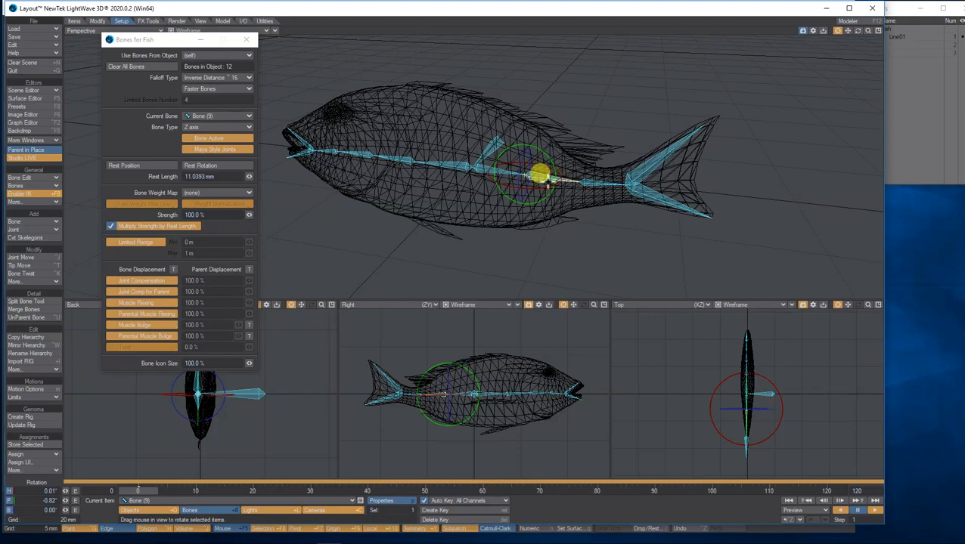
click(204, 192)
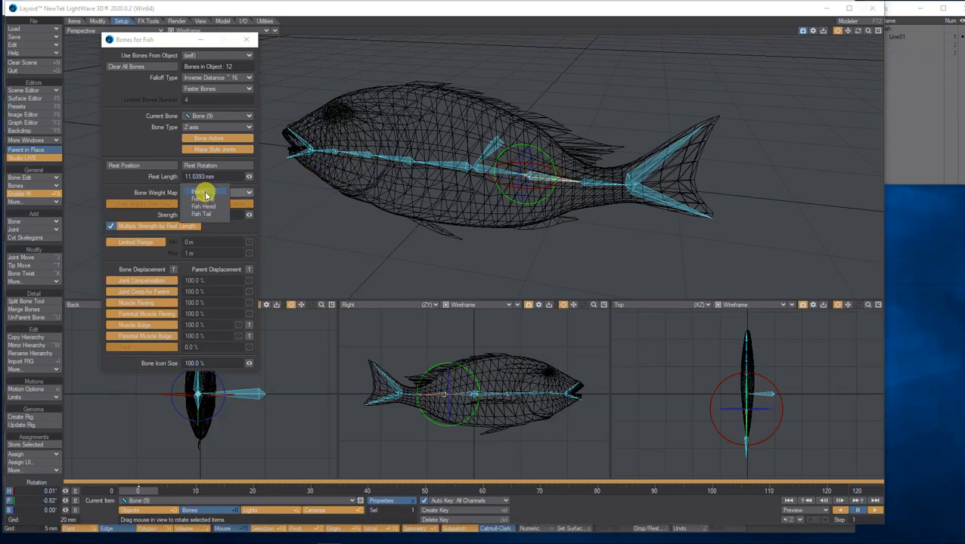
click(217, 214)
key(Down)
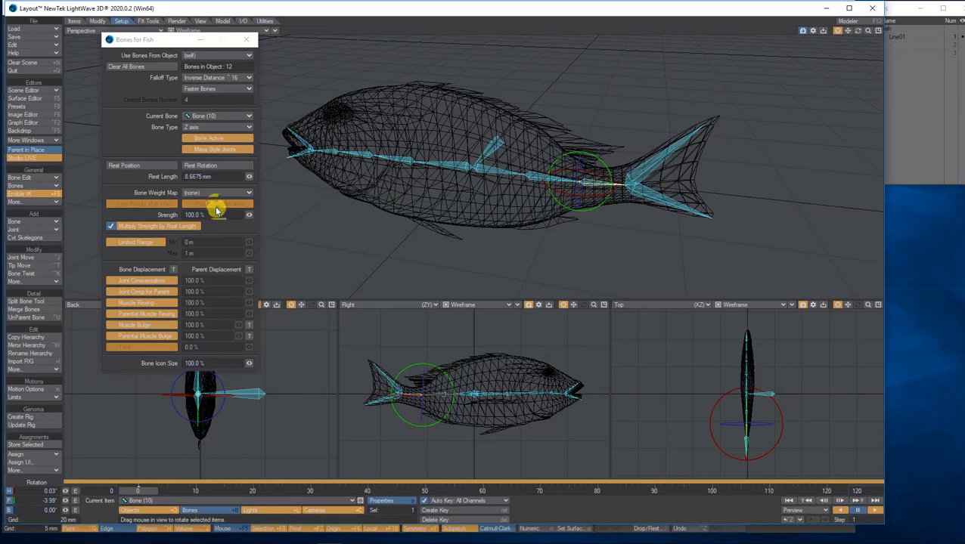
click(214, 194)
click(216, 214)
Assign the Fish Tail weight map to the upper and lower tail fin bones
key(Up)
key(Down)
key(Down)
click(217, 193)
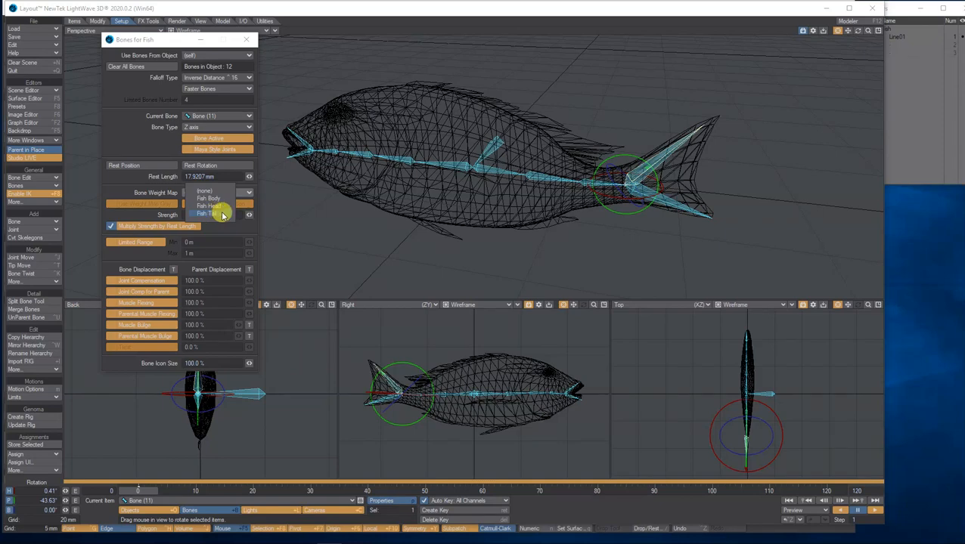
click(223, 216)
key(Down)
click(217, 193)
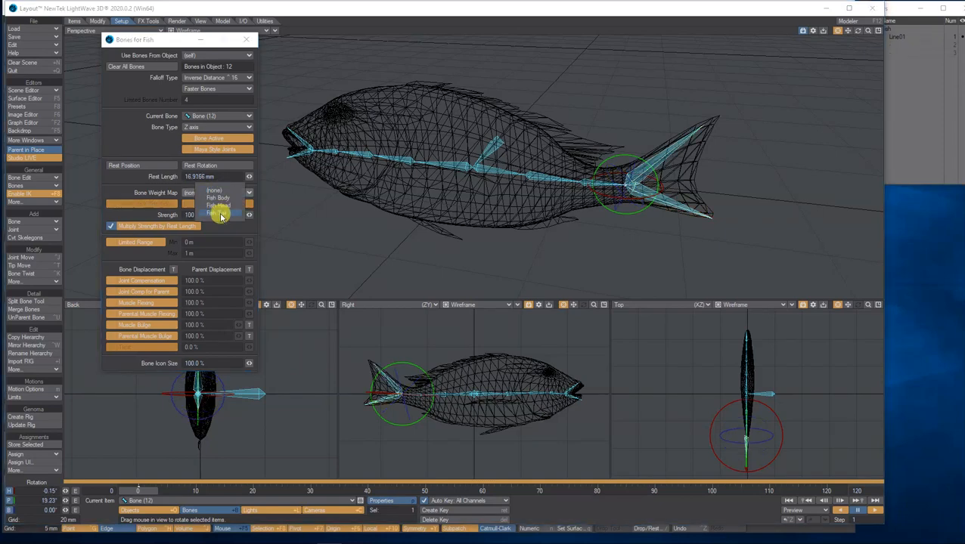
click(220, 214)
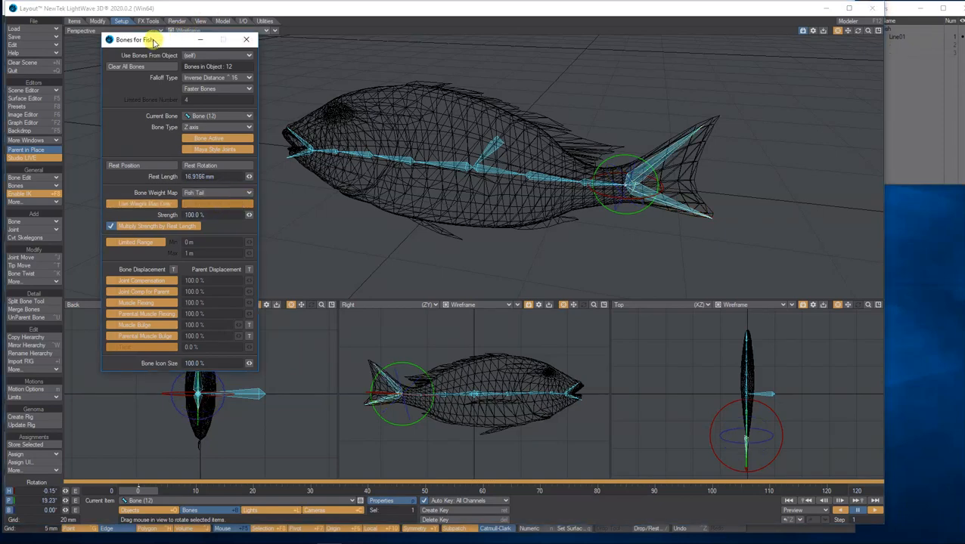
Close the bone properties and set the Perspective view to Textured Shaded Solid shading
drag(151, 40, 127, 72)
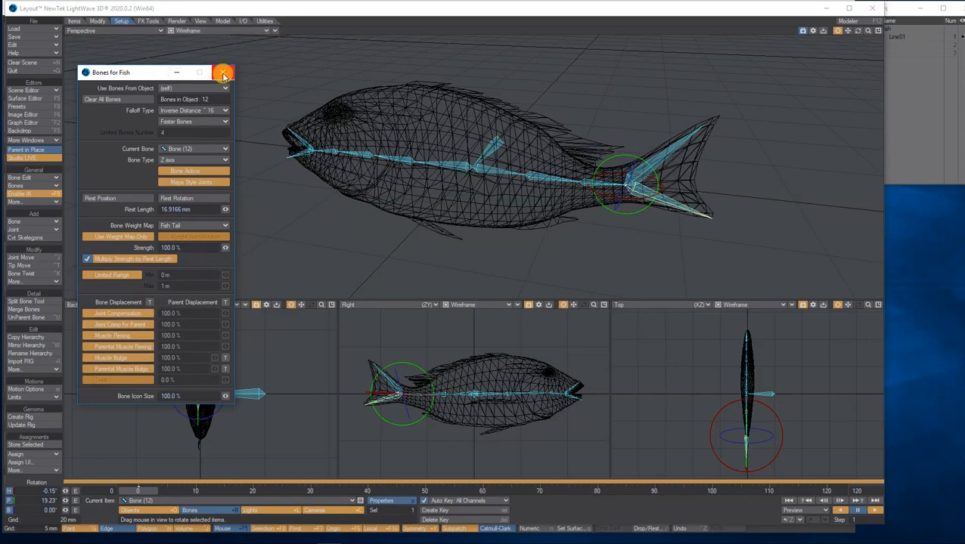
click(223, 72)
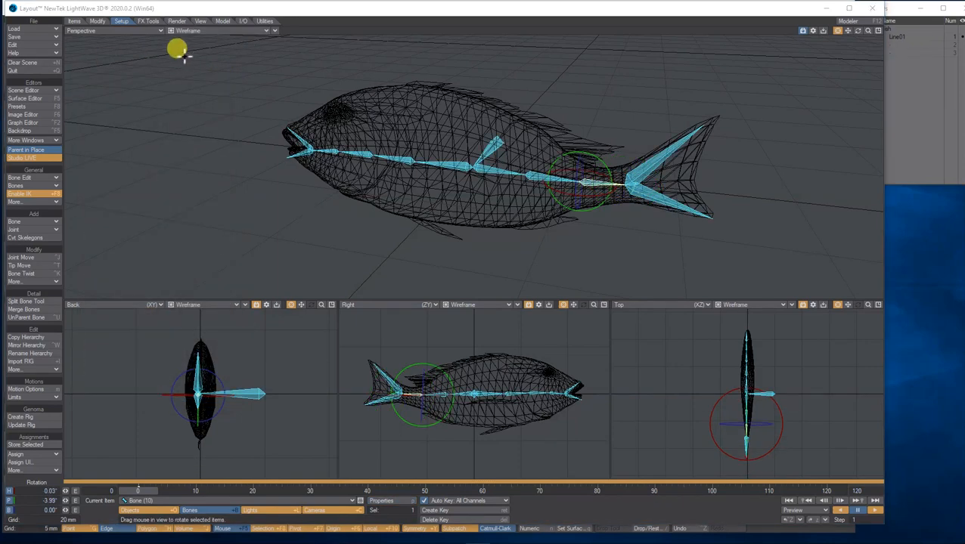
click(191, 31)
click(181, 53)
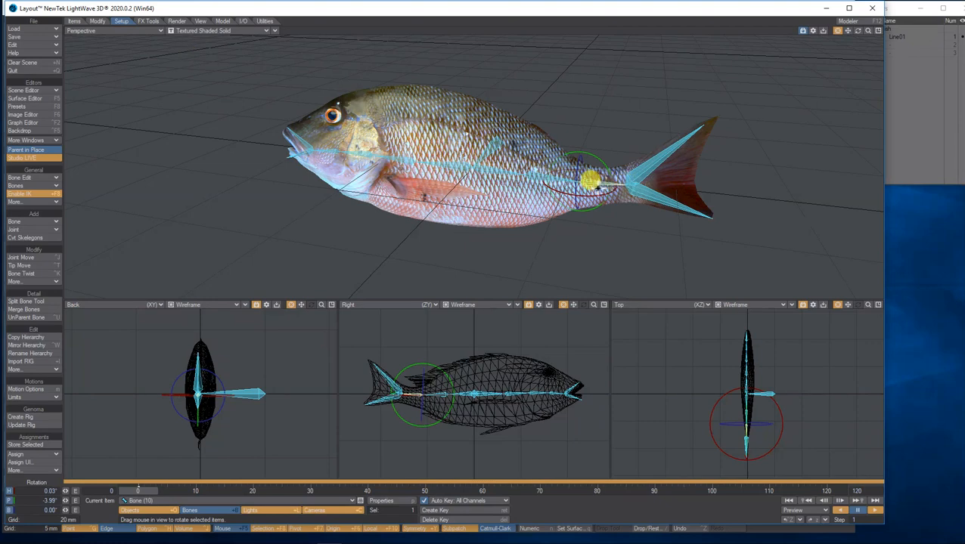
click(30, 185)
click(30, 186)
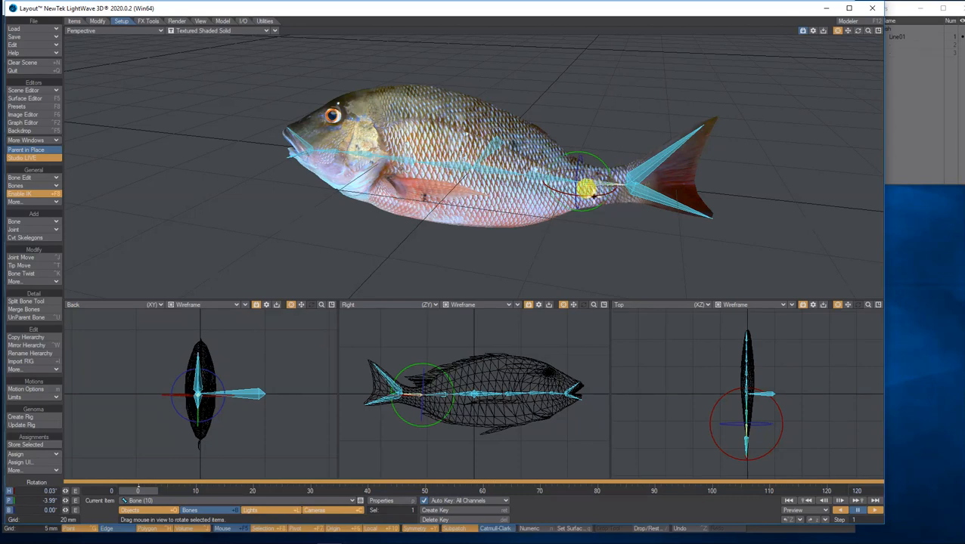
Test the tail bend by swinging the heading of the last two spine bones to either side and back to nearly straight
mouse_move(586, 194)
mouse_down()
mouse_move(616, 193)
mouse_move(529, 194)
mouse_move(627, 194)
mouse_move(582, 194)
mouse_move(601, 193)
mouse_up()
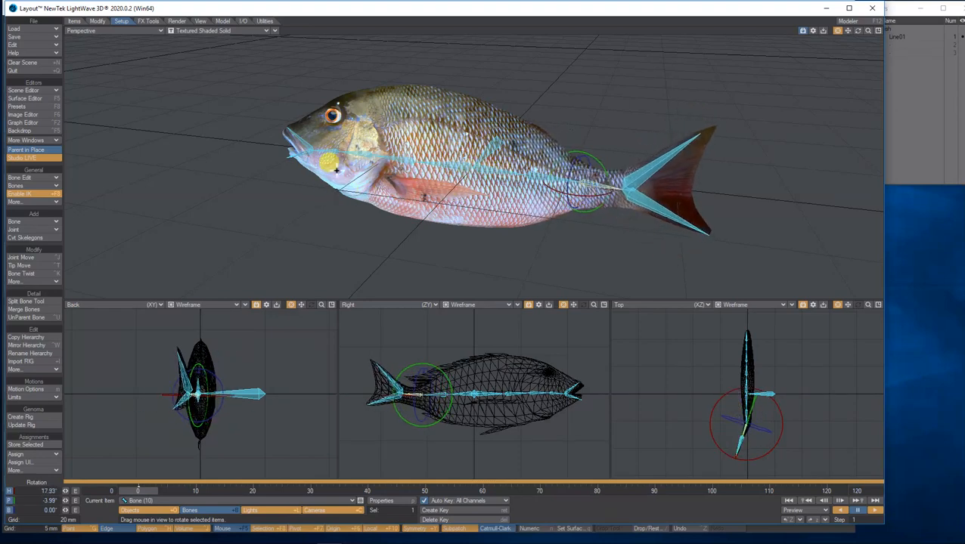
drag(594, 194, 556, 123)
click(545, 182)
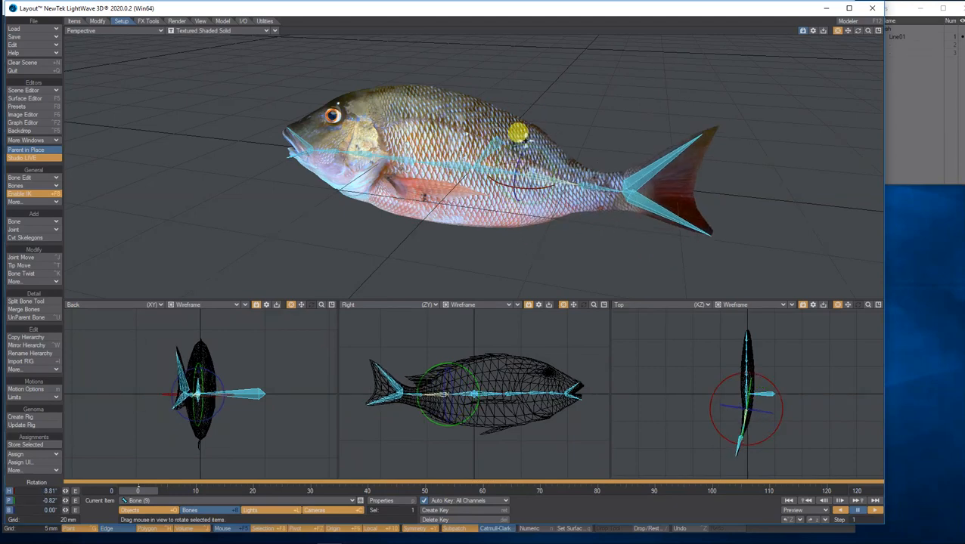
drag(536, 185, 510, 180)
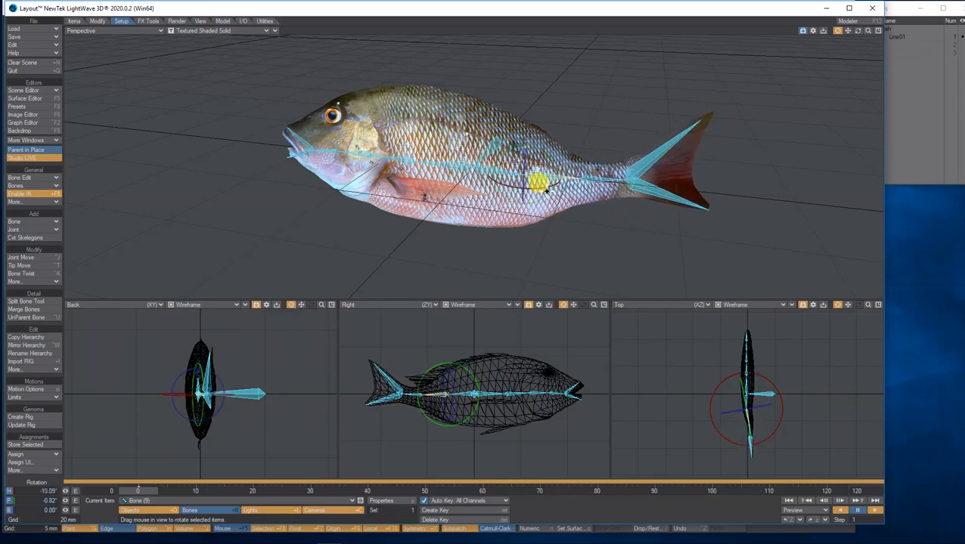
drag(529, 187, 537, 186)
drag(244, 408, 259, 408)
Test the mouth by pitching the upper and lower jaw bones open and partly closed, leaving the lower jaw at 18.25° pitch
click(568, 392)
drag(585, 376, 579, 372)
drag(313, 86, 321, 93)
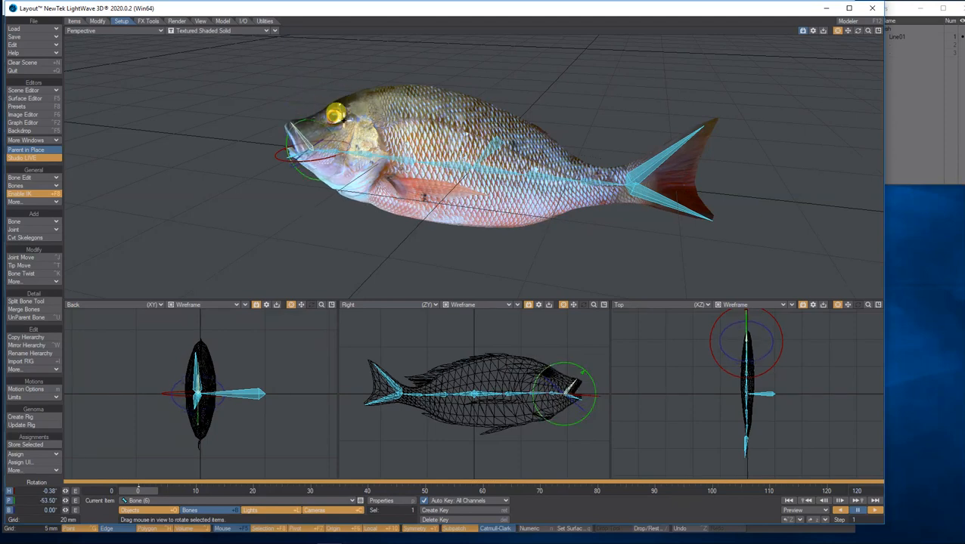
drag(581, 376, 586, 376)
drag(303, 100, 311, 107)
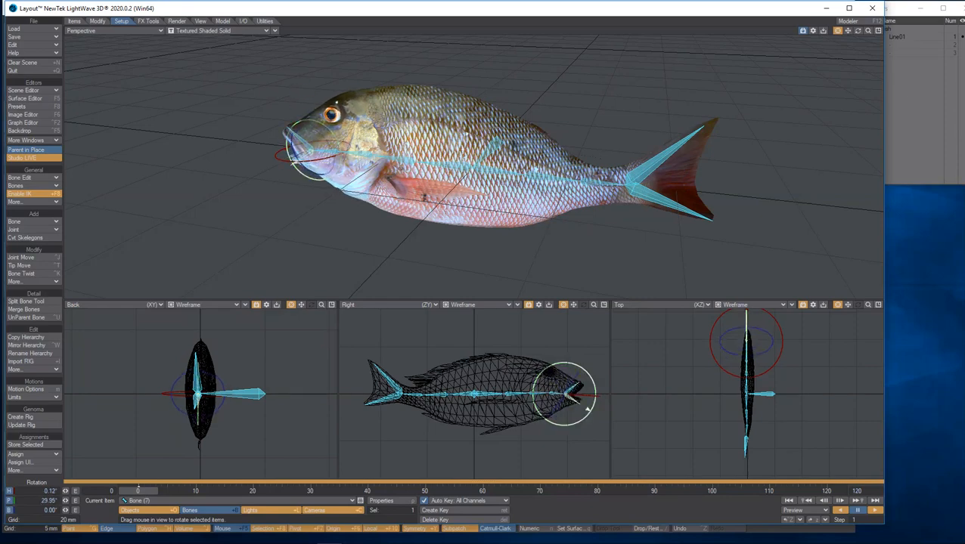
drag(591, 403, 591, 402)
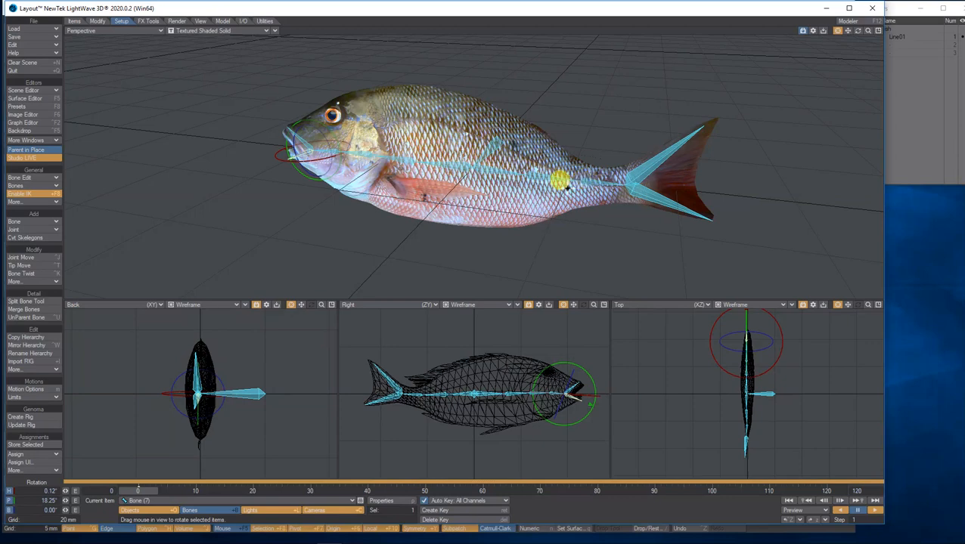
Select the second bone behind the root bone and rotate its heading to -3.79°, checking the tail from behind
click(560, 173)
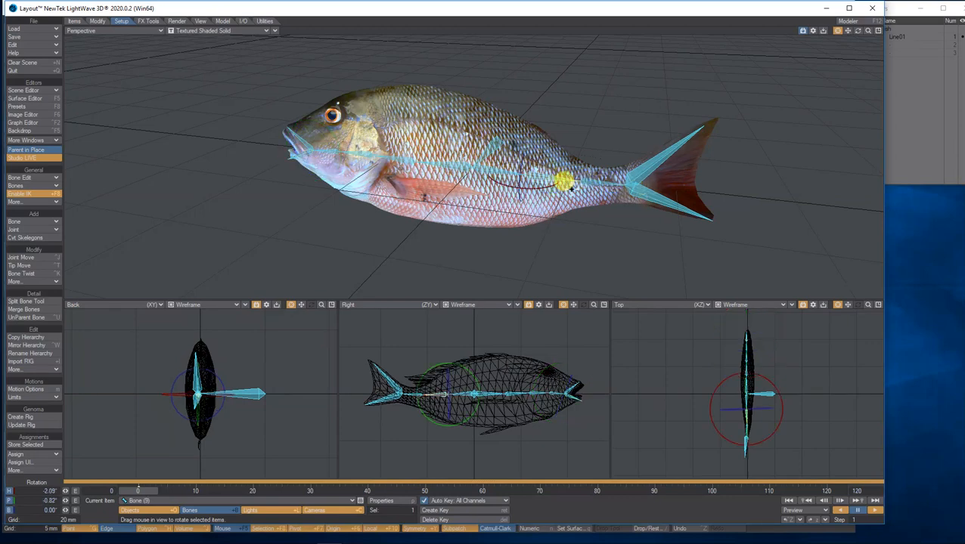
drag(857, 30, 782, 48)
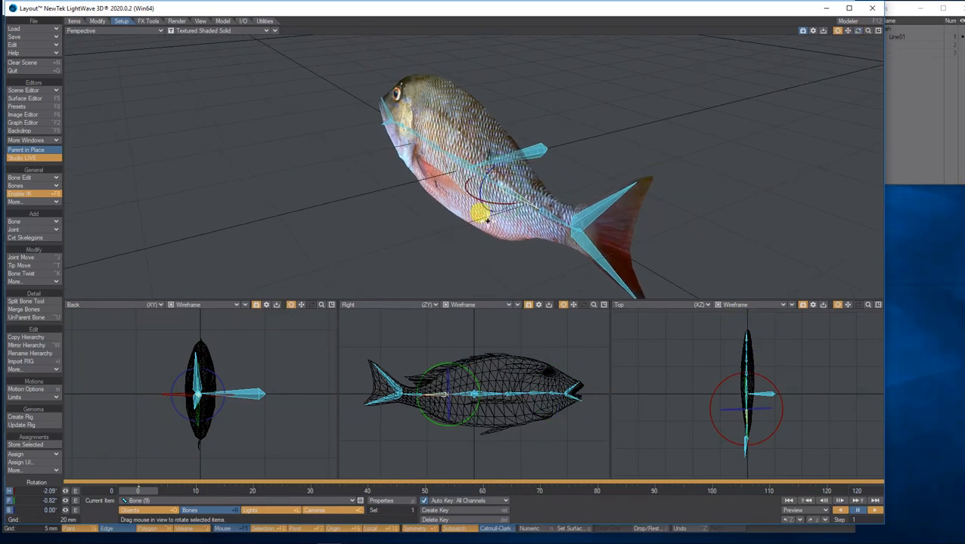
drag(511, 202, 219, 413)
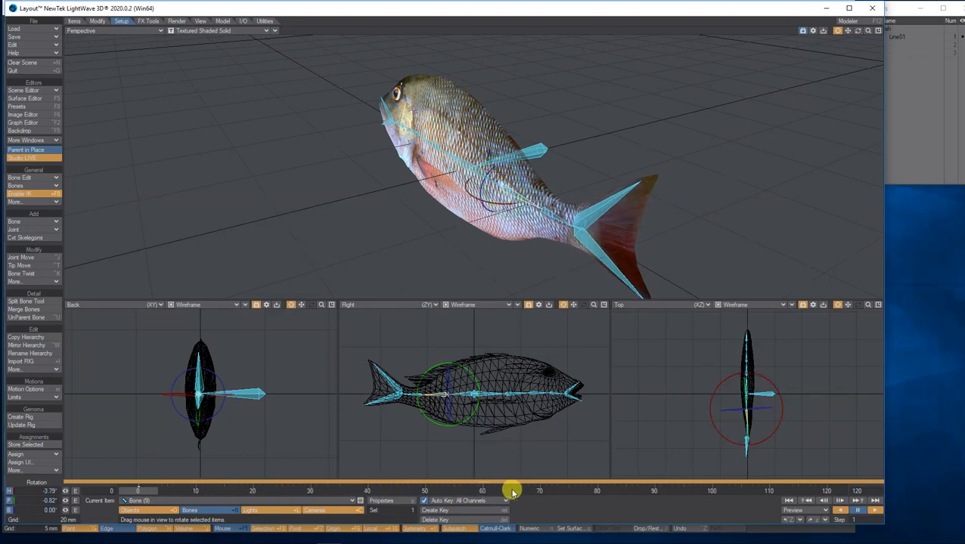
drag(857, 33, 847, 34)
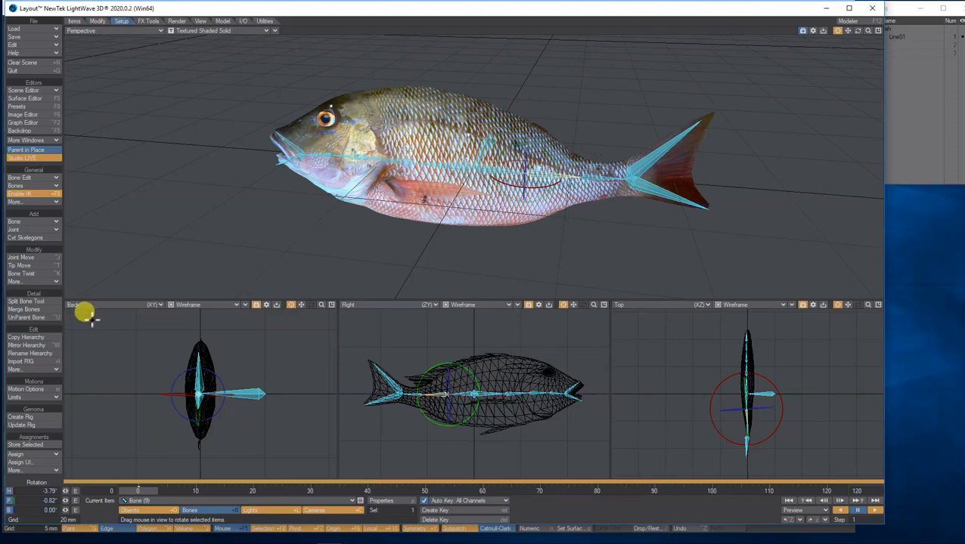
Add an Oscillator motion modifier to the selected tail-side bone
click(31, 390)
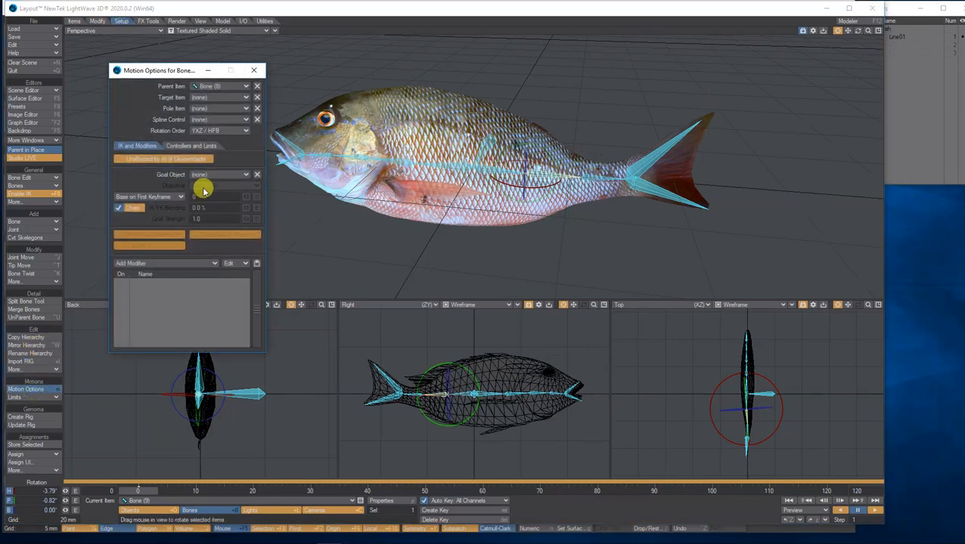
click(135, 263)
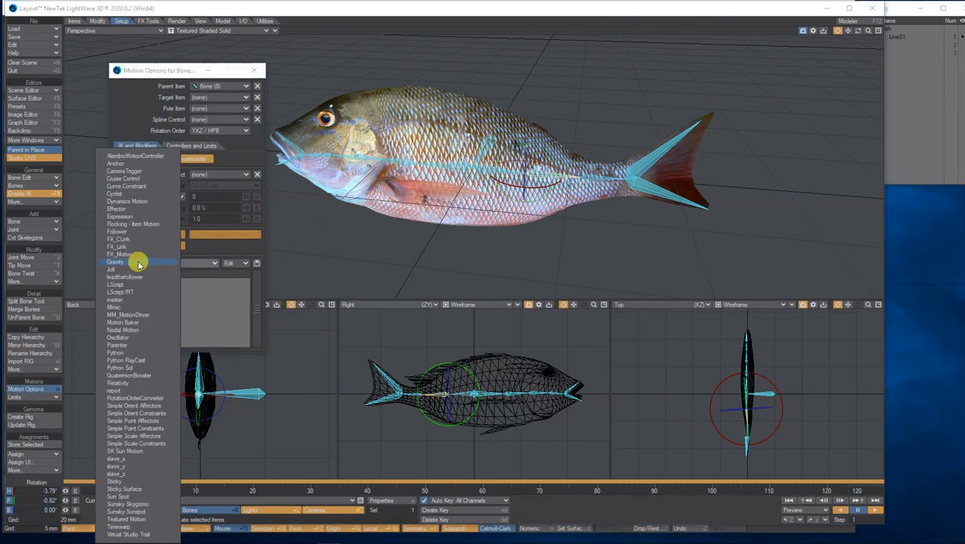
click(118, 338)
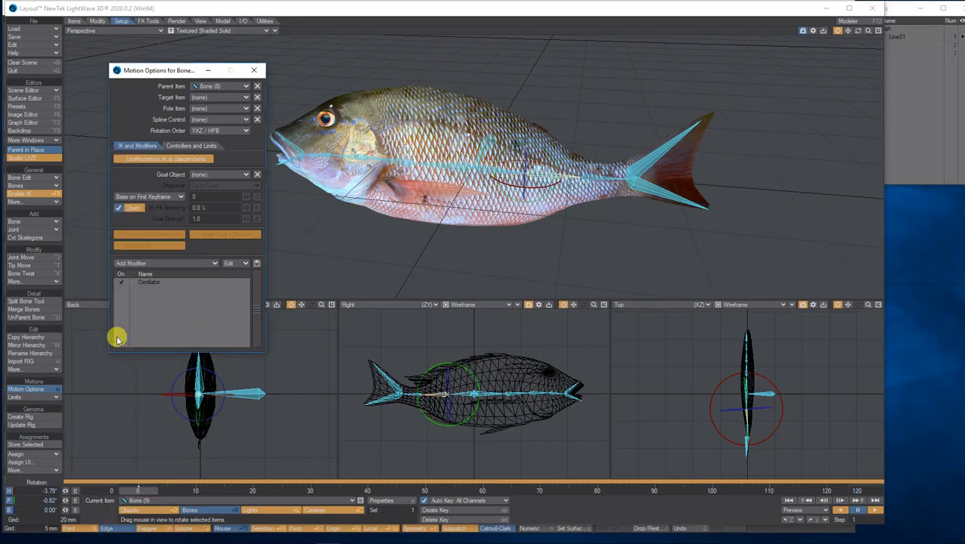
Enable the Harmonic Oscillator on the bone's Heading Angle channel and accept its remaining default settings
double_click(155, 283)
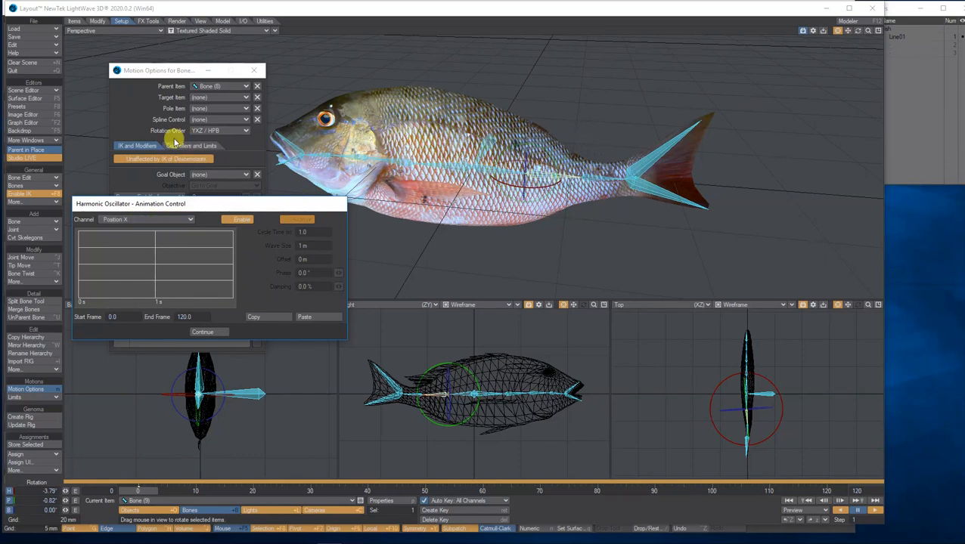
click(169, 220)
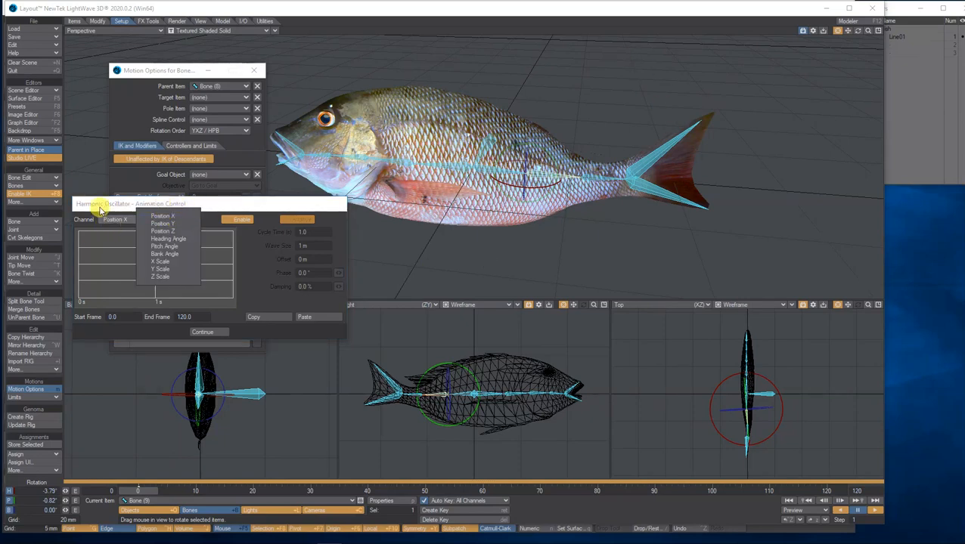
click(88, 205)
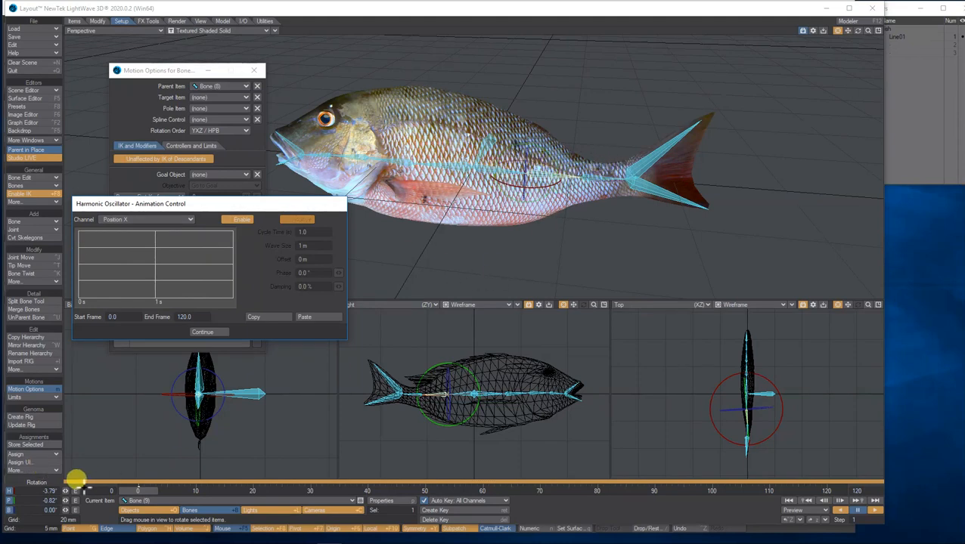
click(126, 222)
click(131, 241)
click(226, 220)
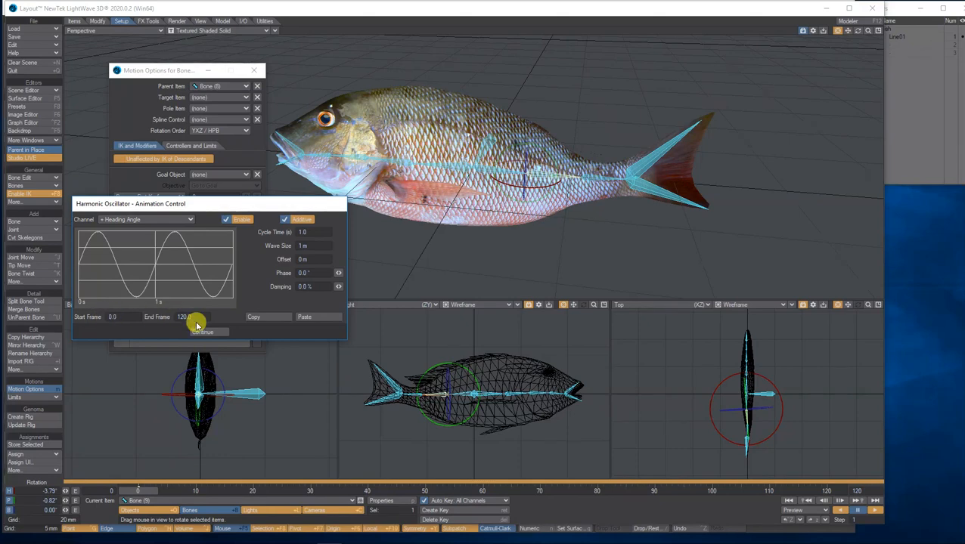
click(201, 332)
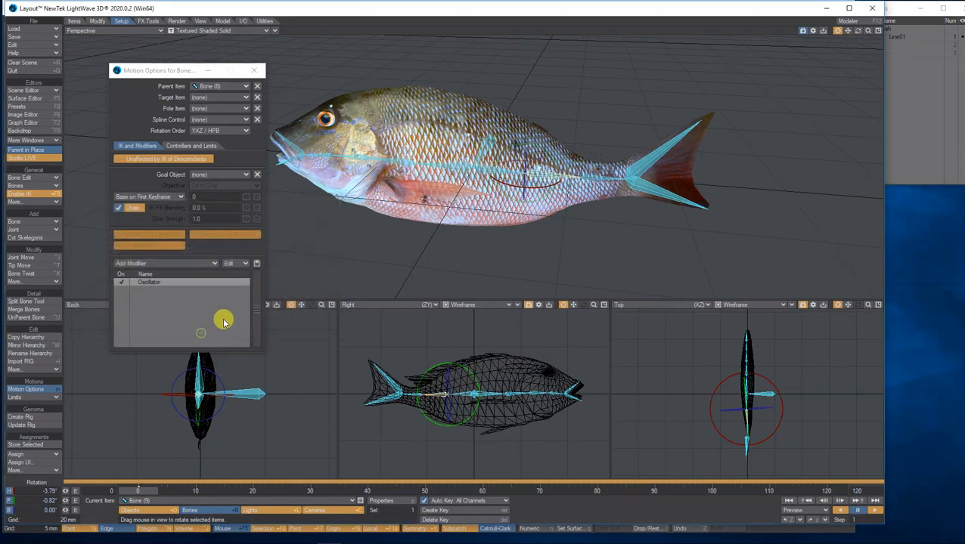
Preview the tail bone's oscillation and change its Oscillator's wave size on the Heading Angle channel
click(874, 511)
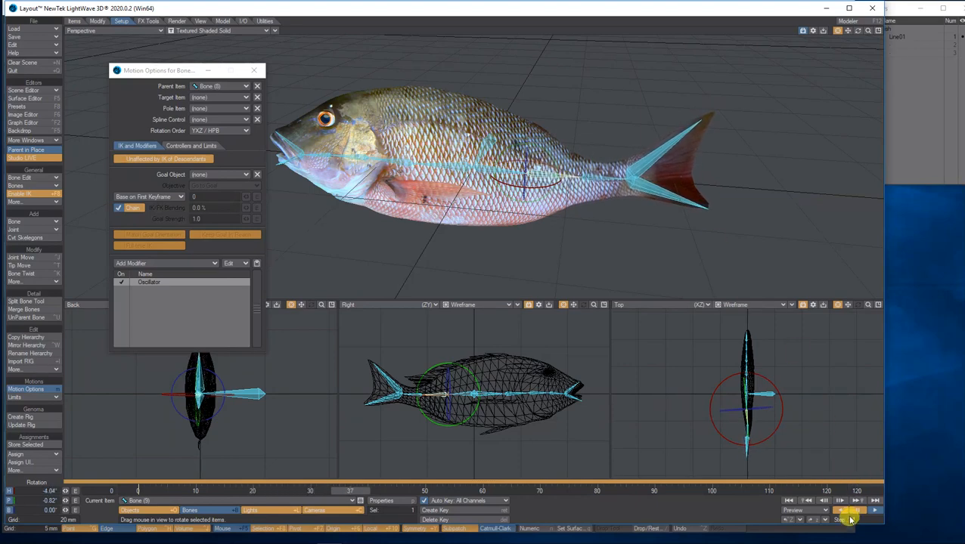
click(855, 511)
double_click(185, 283)
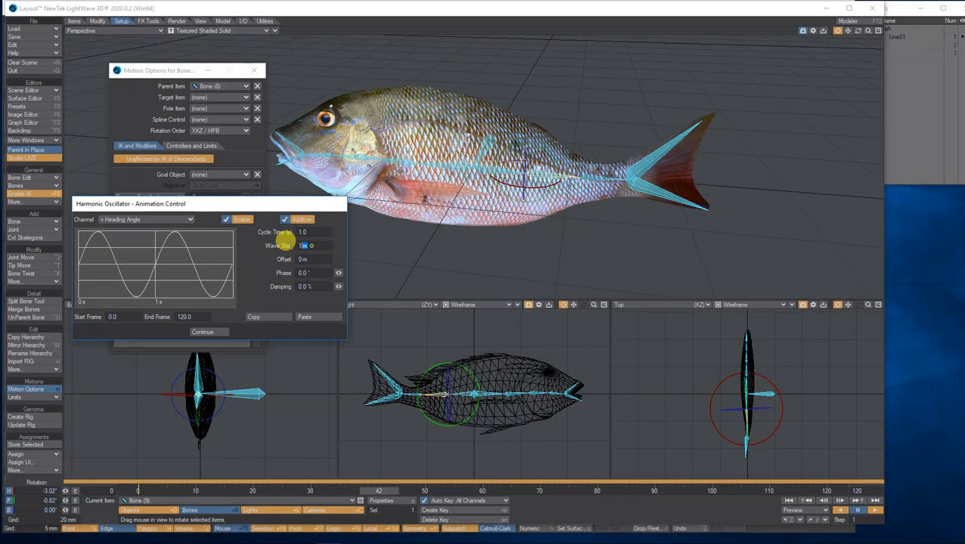
click(289, 246)
key(Return)
click(202, 334)
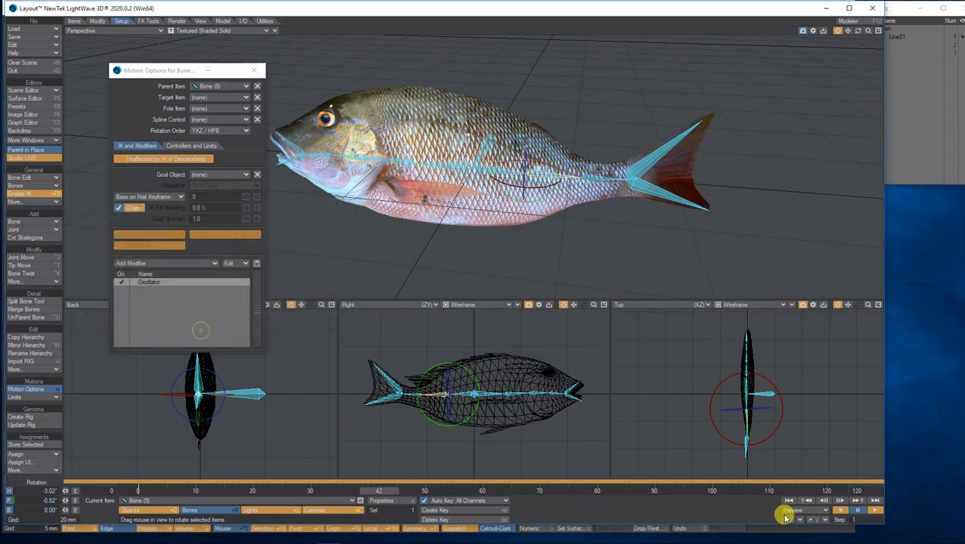
Play the tail motion in an enlarged top view and remove the Oscillator modifier from the bone
click(876, 509)
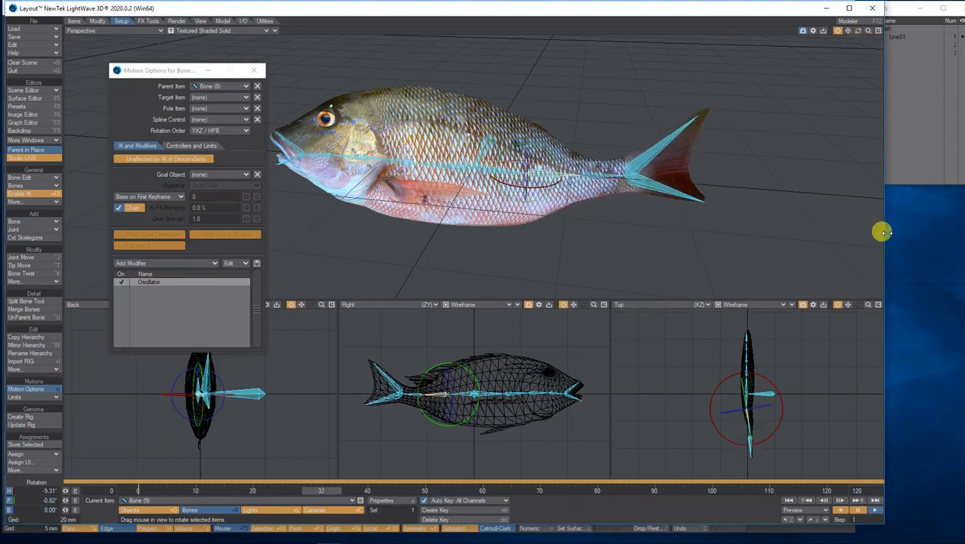
click(877, 305)
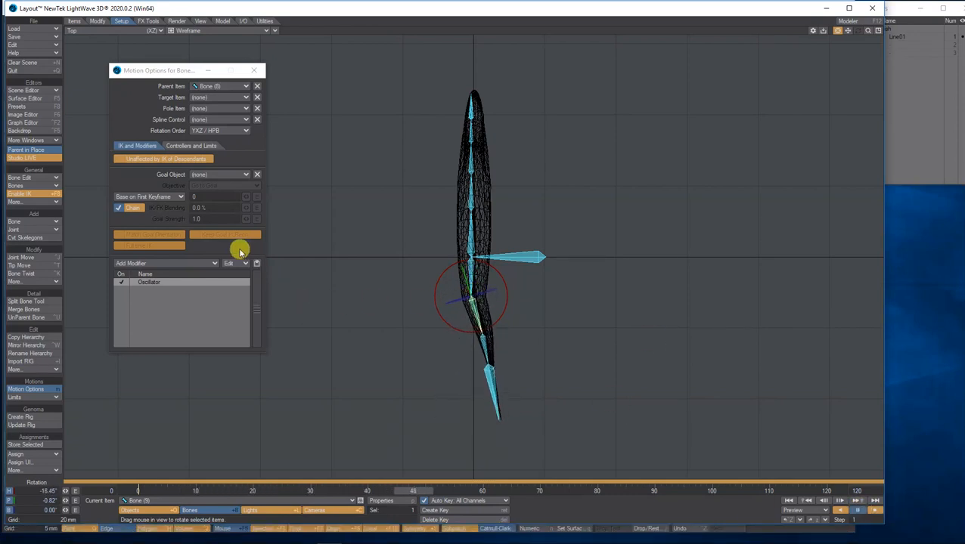
right_click(157, 284)
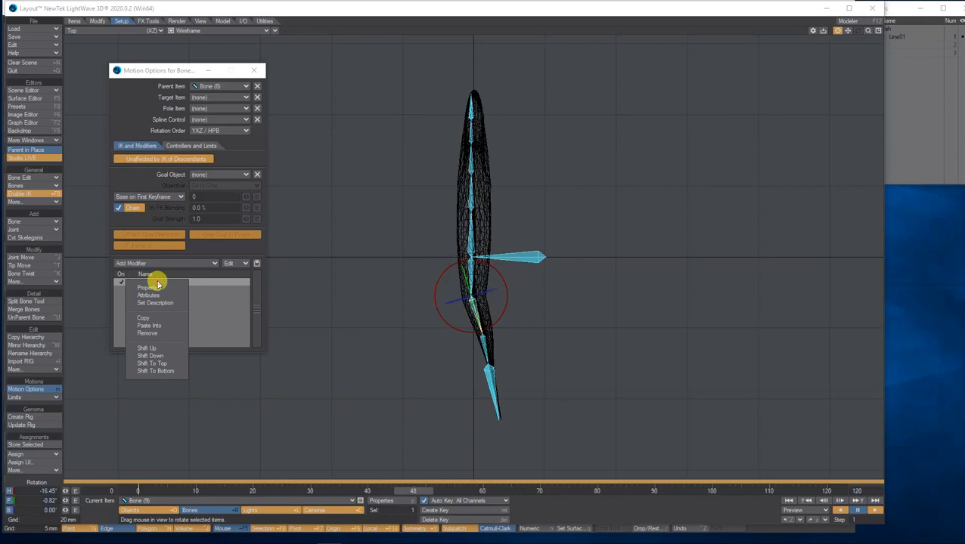
click(155, 333)
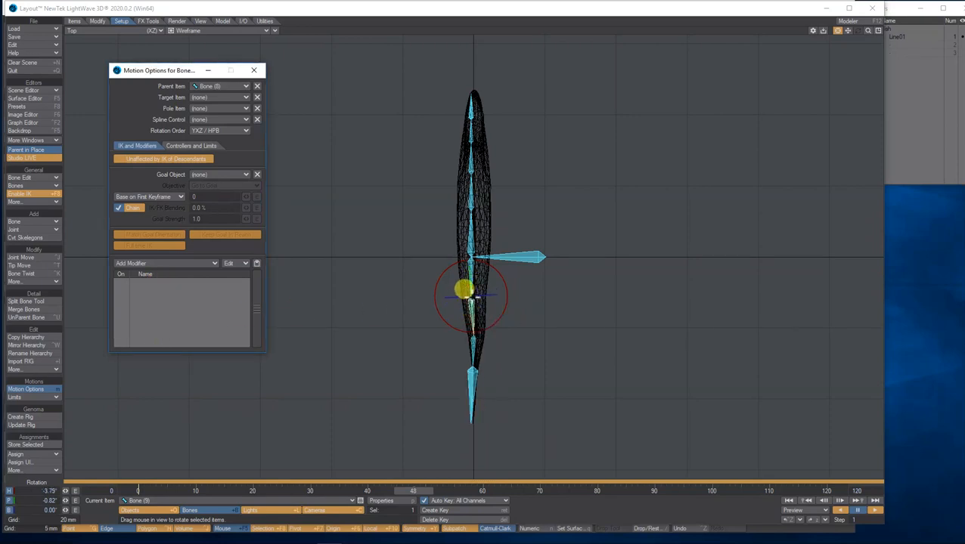
Select the first bone behind the root bone and turn the bones off for editing
click(477, 277)
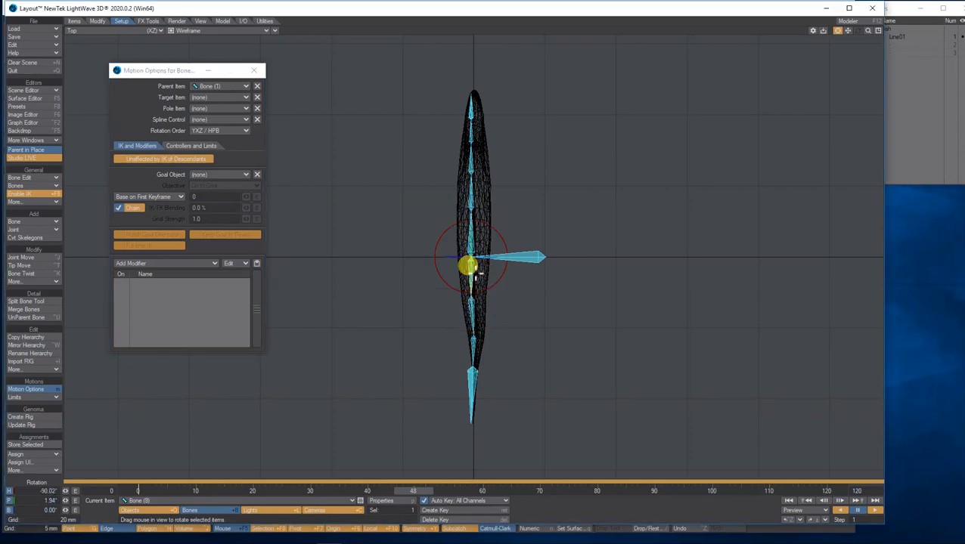
drag(868, 31, 894, 31)
key(t)
click(32, 178)
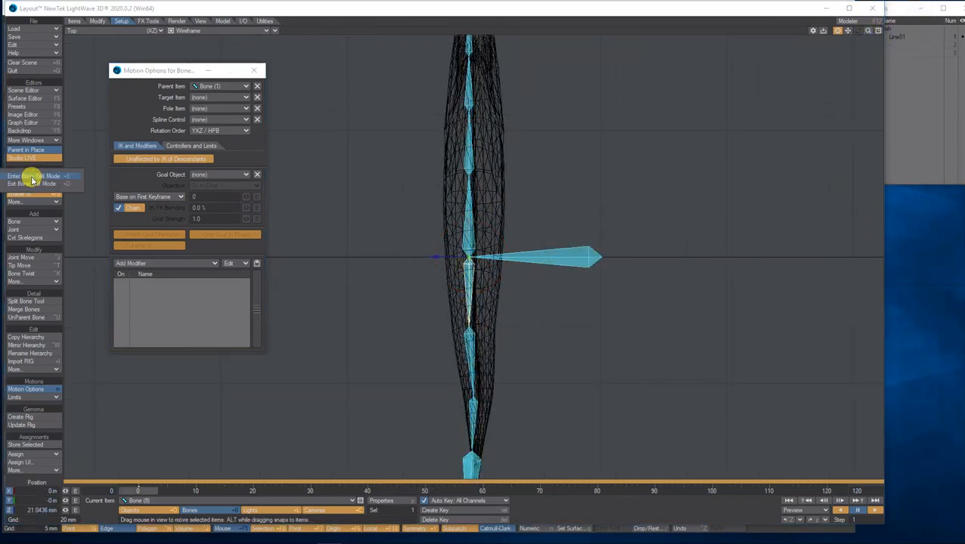
click(139, 175)
click(47, 187)
click(46, 194)
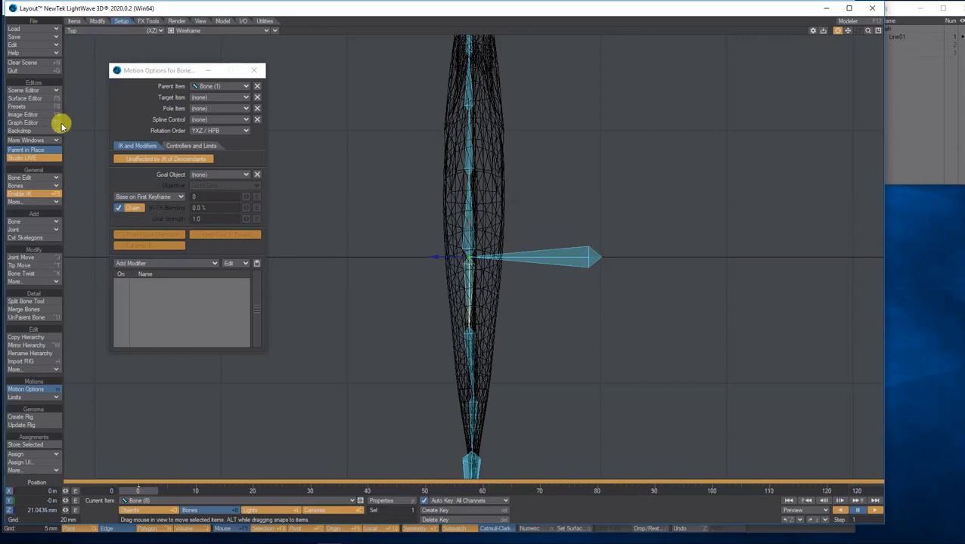
Straighten the three tail-side bones along the fish's centreline in the top view with Tip Move
click(30, 267)
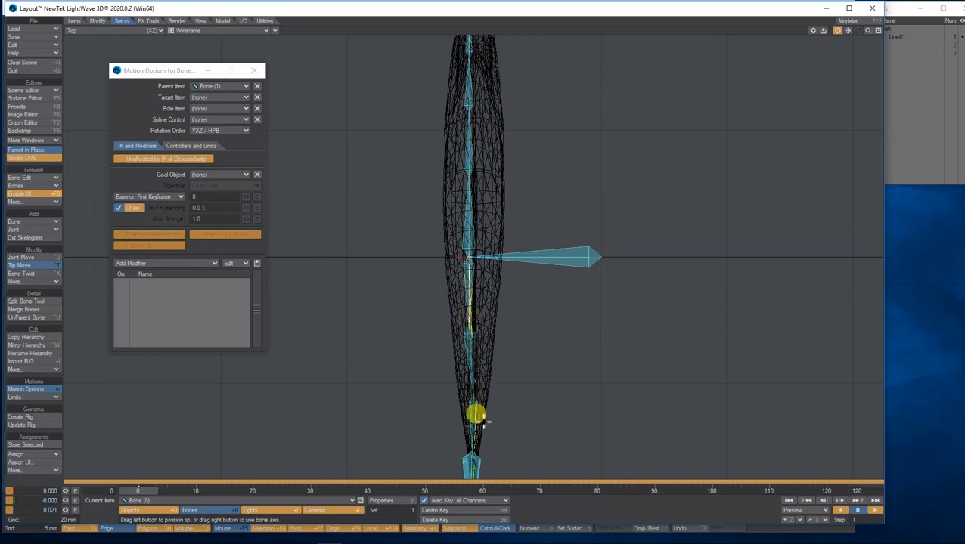
drag(843, 27, 847, 30)
key(t)
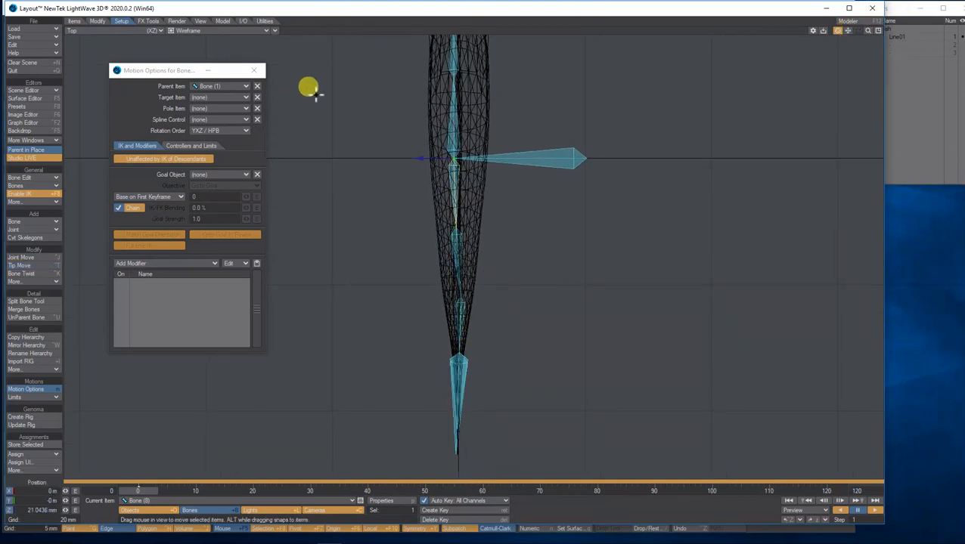
click(458, 251)
click(23, 265)
click(474, 306)
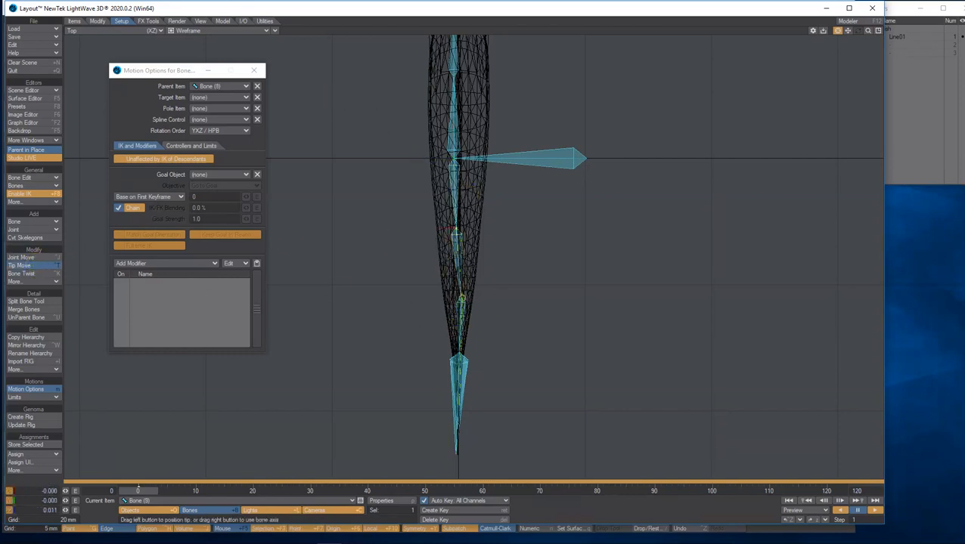
key(t)
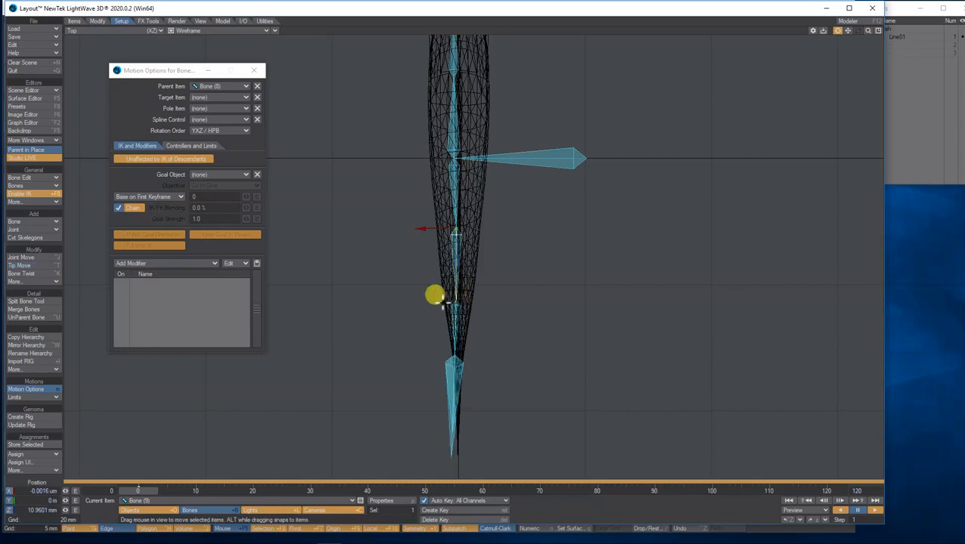
click(22, 264)
click(453, 398)
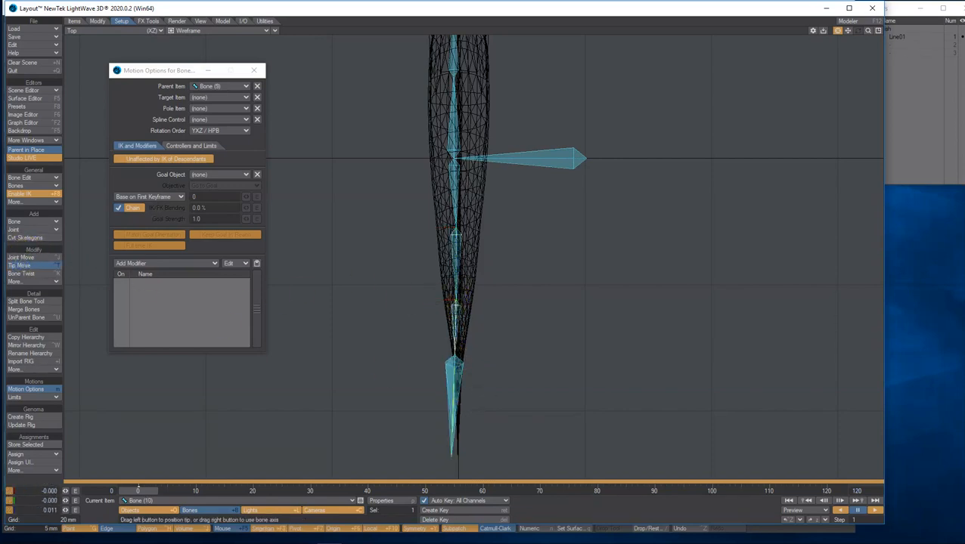
key(t)
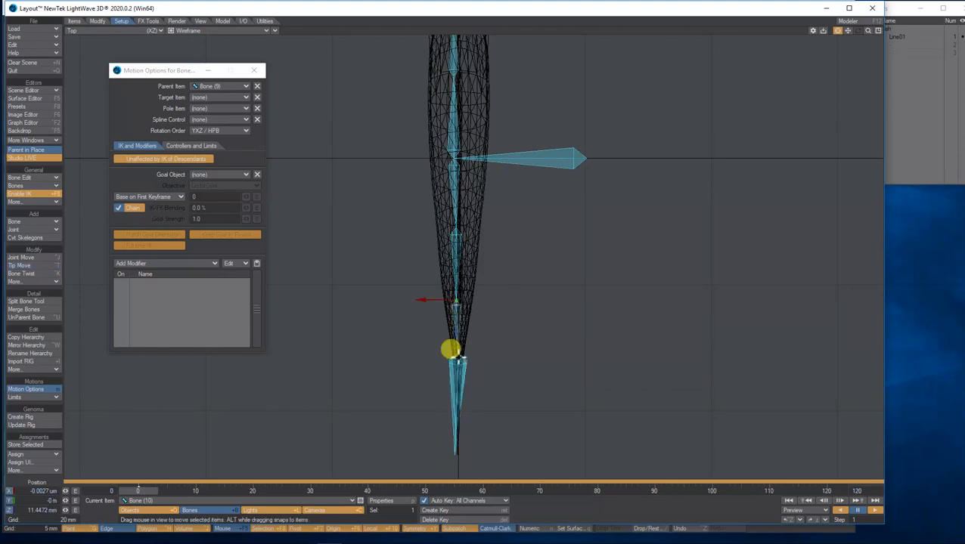
Return to the four-view layout, close the motion options and turn the bones back on
click(879, 32)
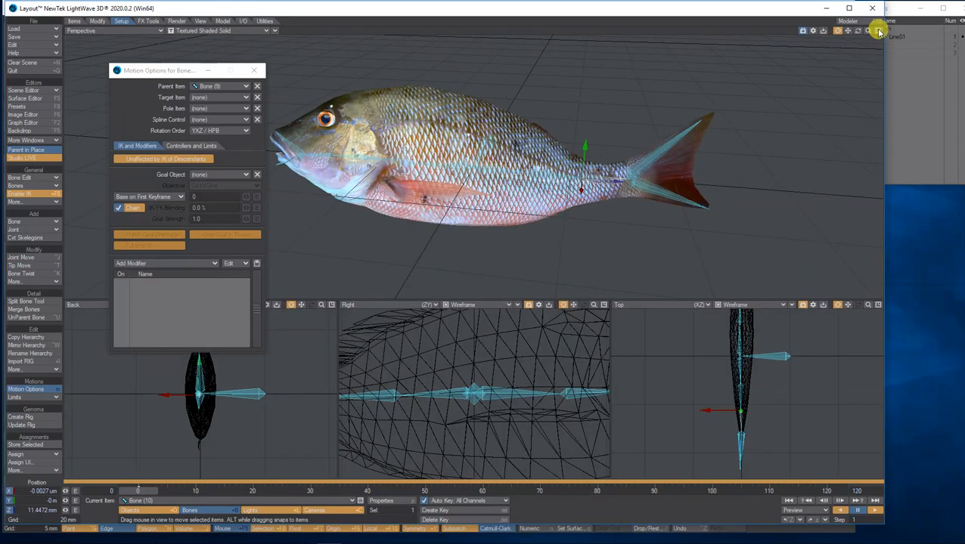
drag(858, 33, 817, 205)
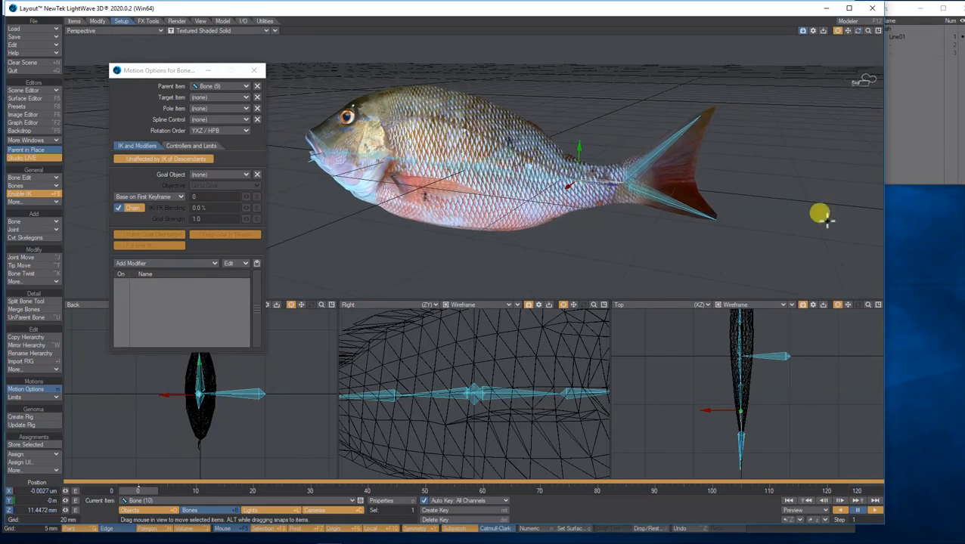
mouse_move(868, 305)
mouse_down()
mouse_move(900, 305)
mouse_move(868, 306)
mouse_up()
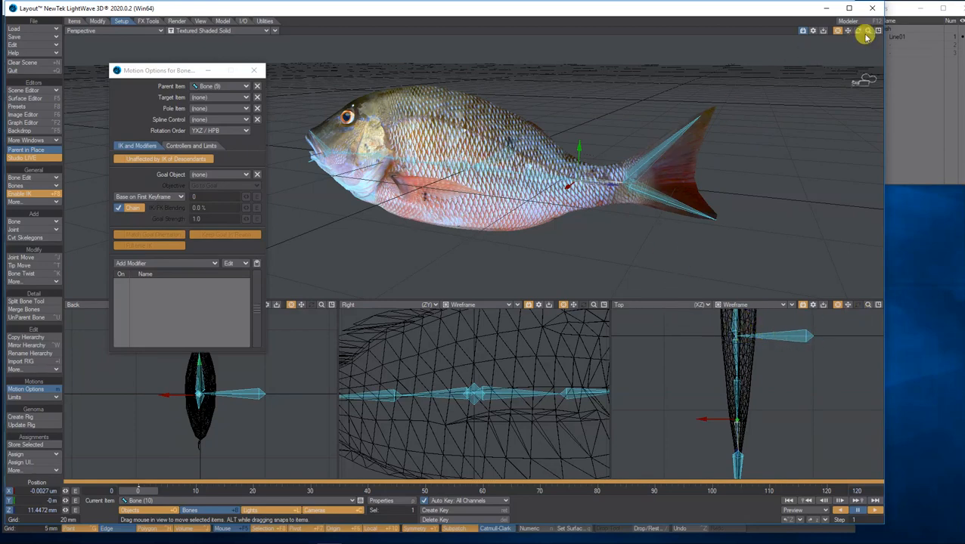
drag(868, 31, 544, 73)
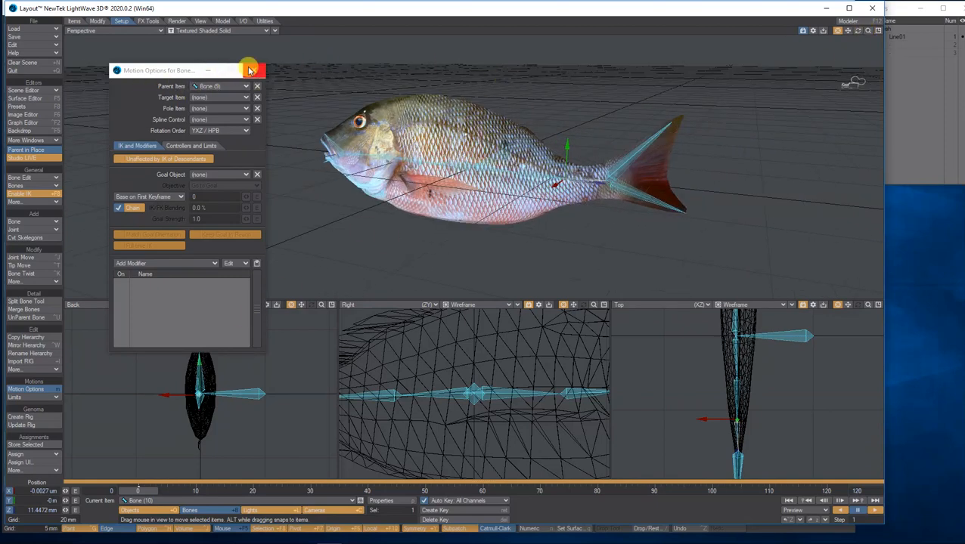
click(250, 71)
click(28, 185)
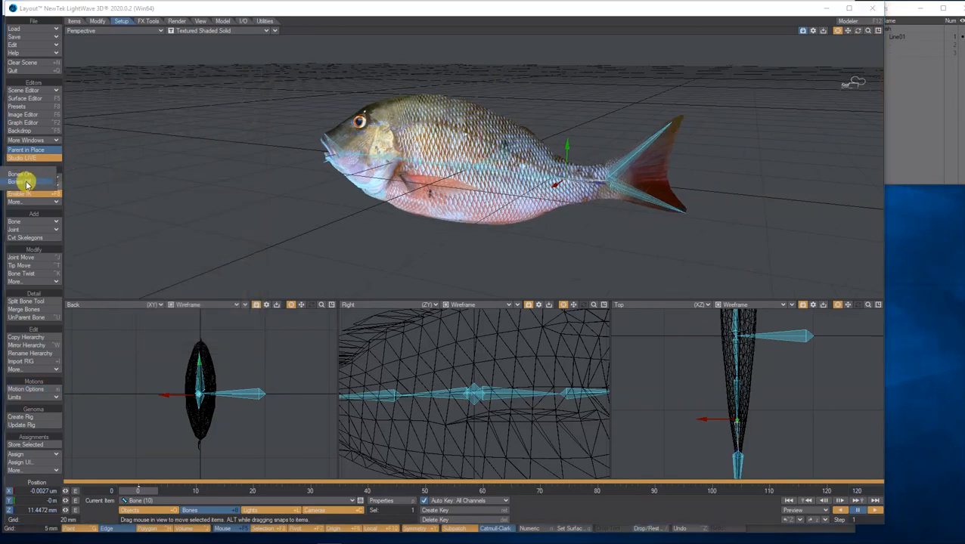
click(26, 178)
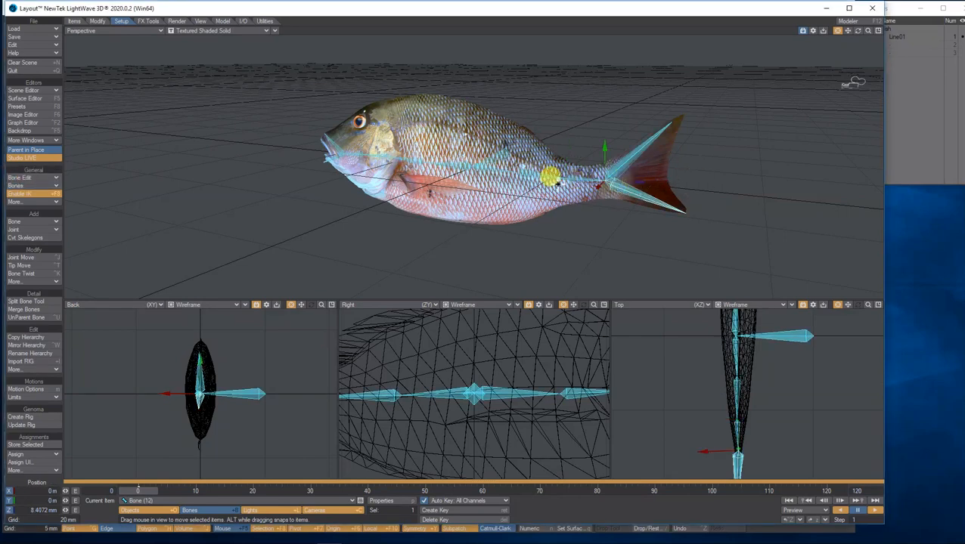
Select the second bone behind the root bone and add an Oscillator motion modifier to it
click(554, 168)
click(285, 366)
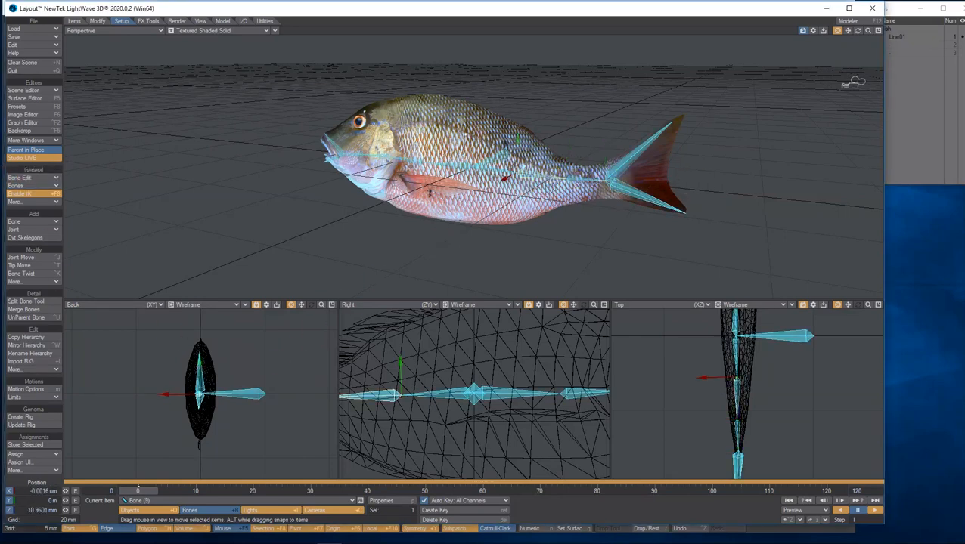
click(30, 390)
click(132, 255)
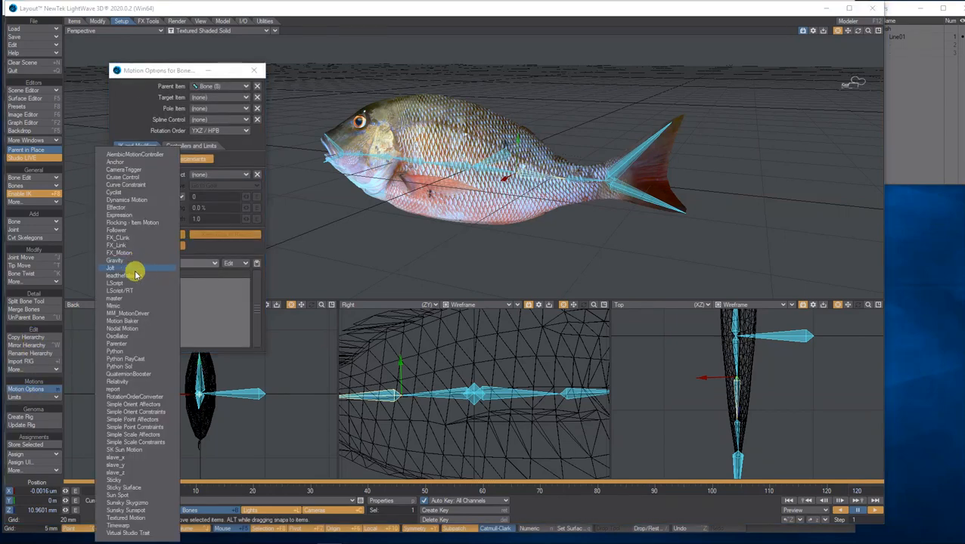
click(132, 335)
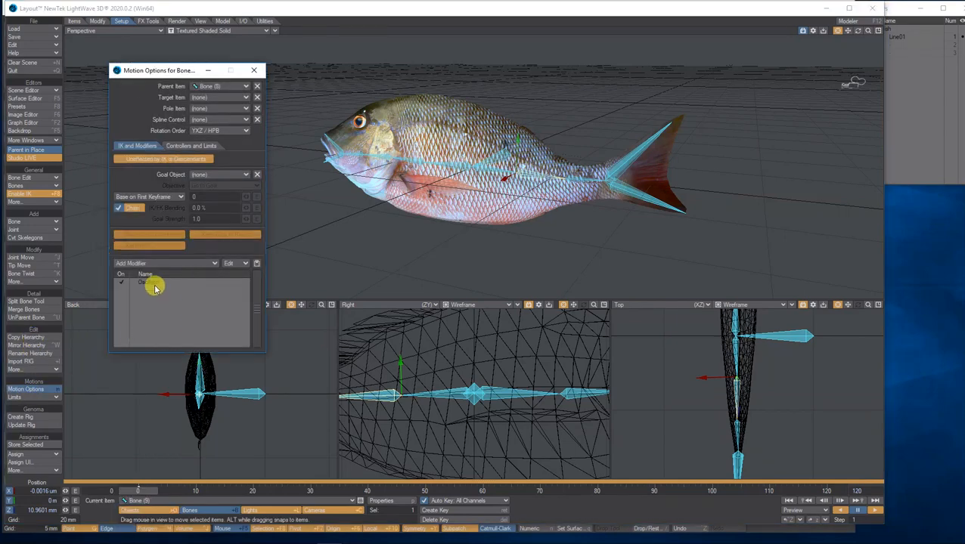
Enable the Harmonic Oscillator on the Heading Angle channel with a wave size of 15 m
double_click(155, 282)
click(113, 219)
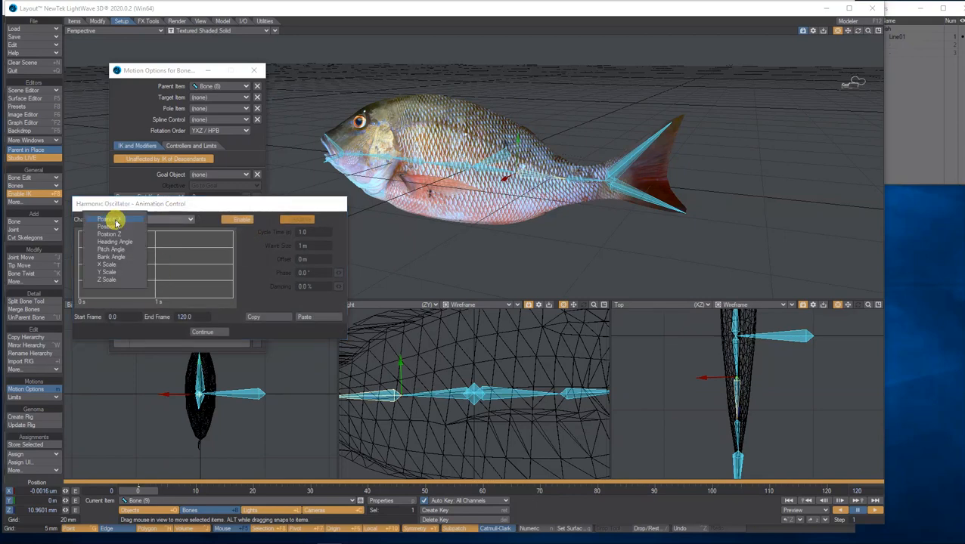
click(113, 242)
click(226, 220)
click(306, 246)
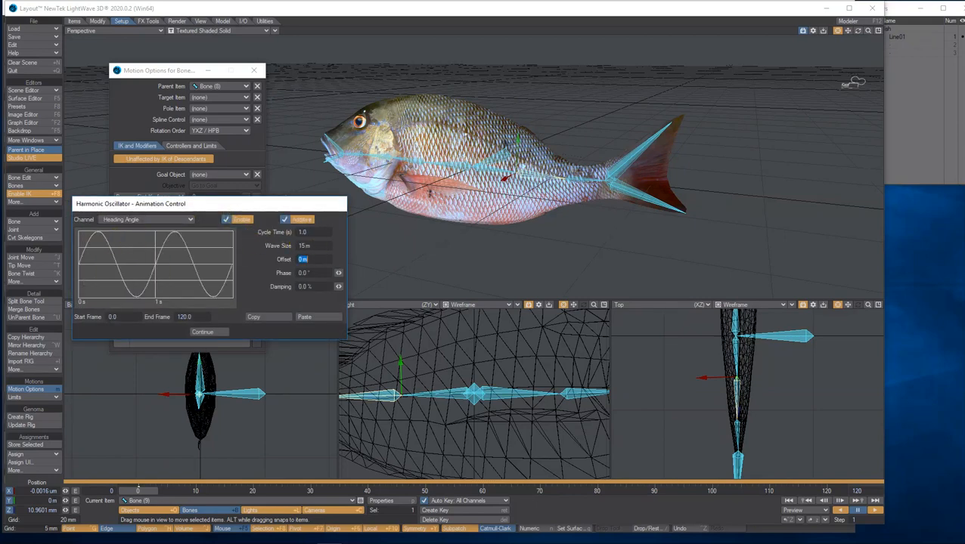
click(211, 332)
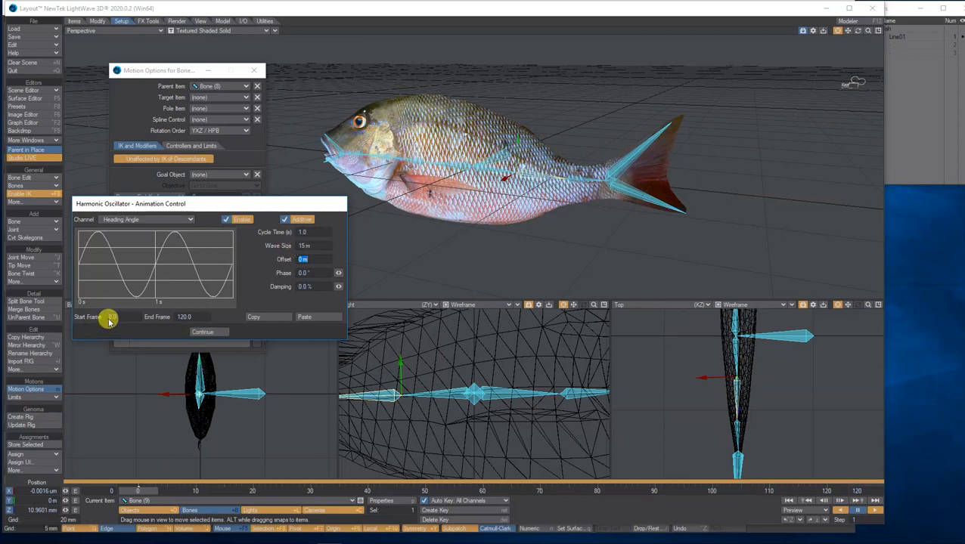
click(202, 332)
Play the animation and examine the tail's swing in the top view, displayed as Textured Shaded Solid
click(875, 510)
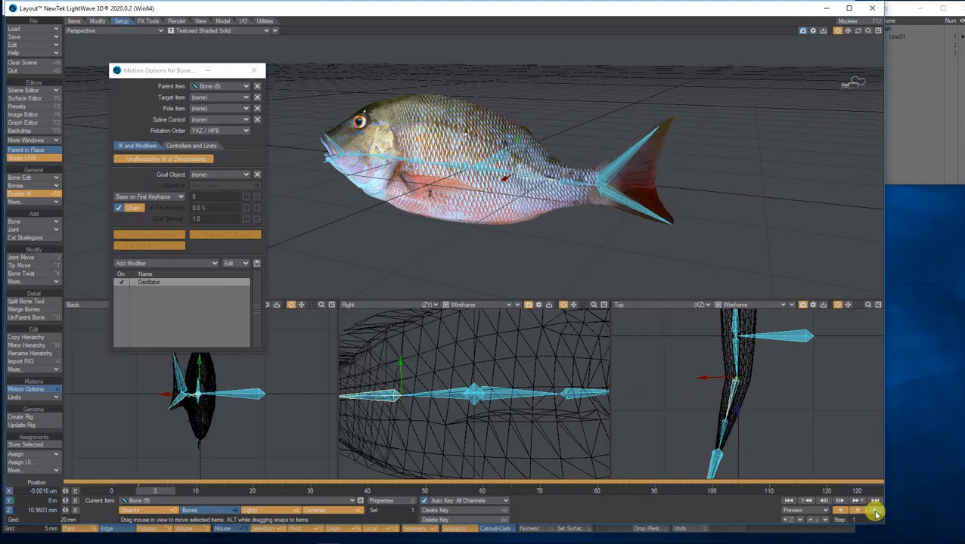
click(875, 305)
drag(872, 30, 869, 32)
click(212, 32)
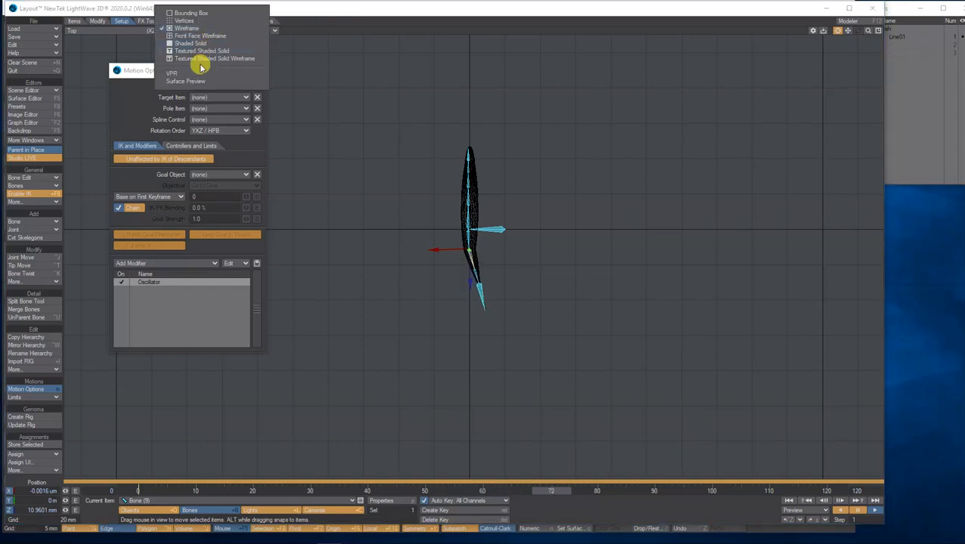
click(197, 52)
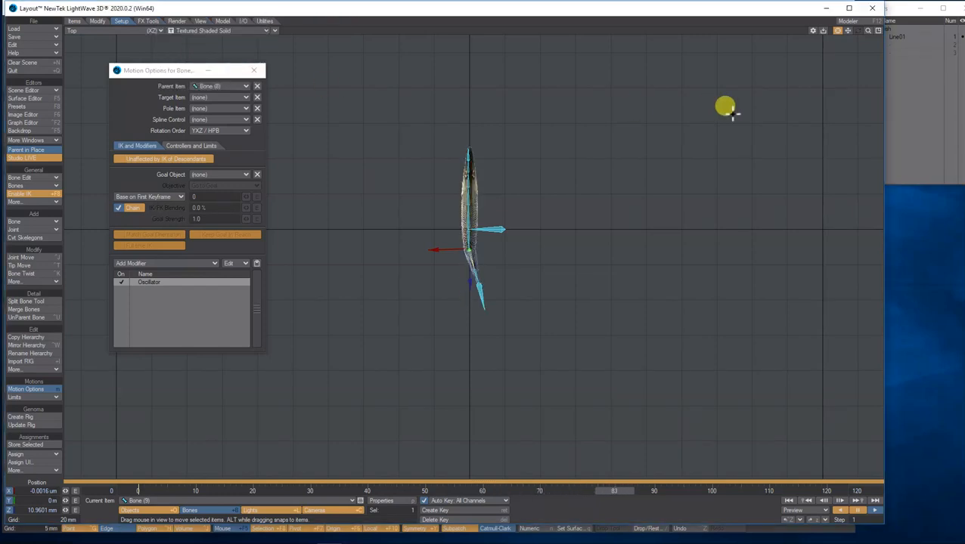
drag(871, 31, 874, 33)
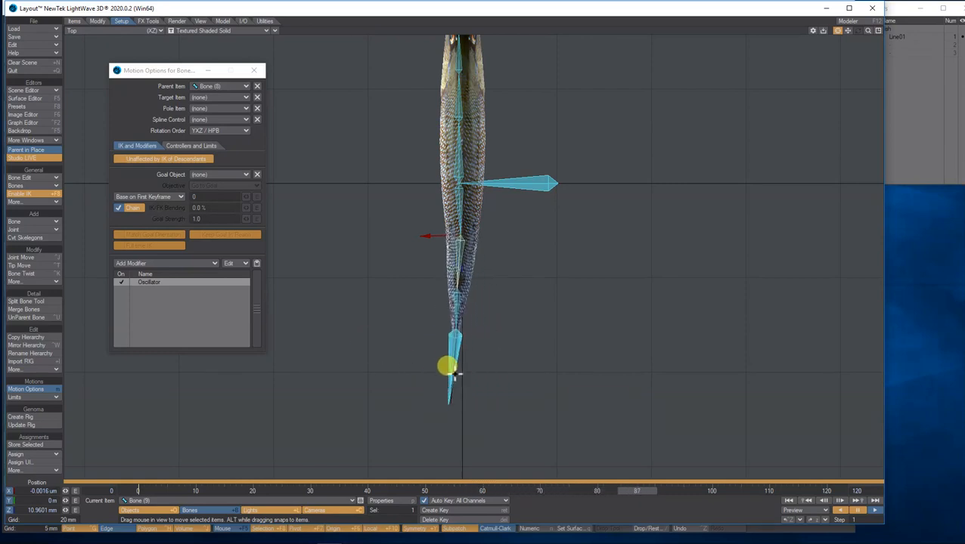
click(877, 30)
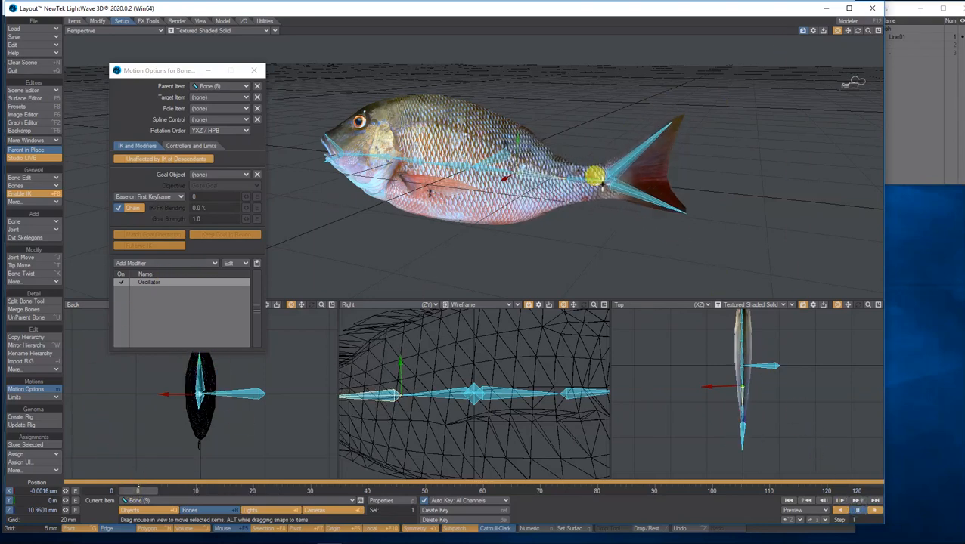
Add an Oscillator to the next tail bone, enable its Heading Angle with a wave size of 10, and play the animation
key(Delete)
click(177, 263)
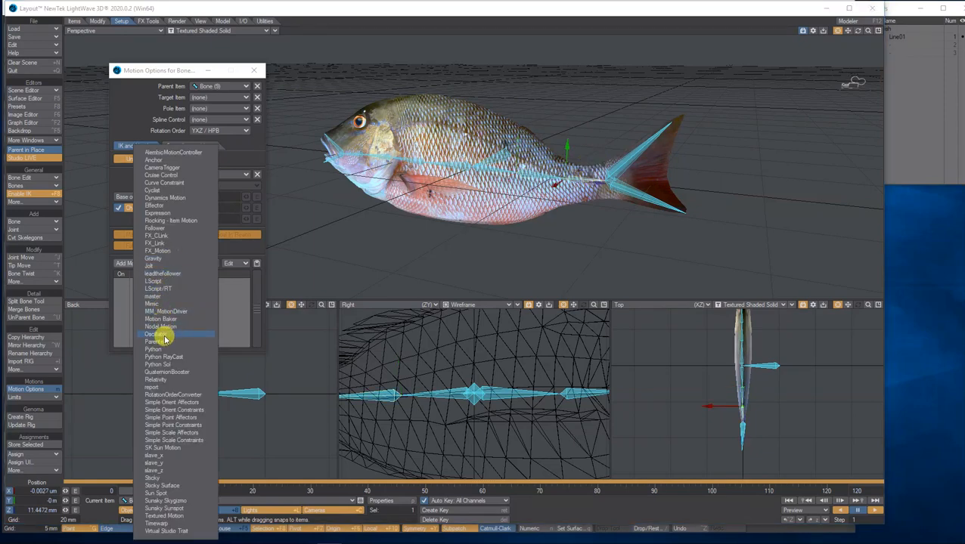
click(159, 335)
double_click(157, 282)
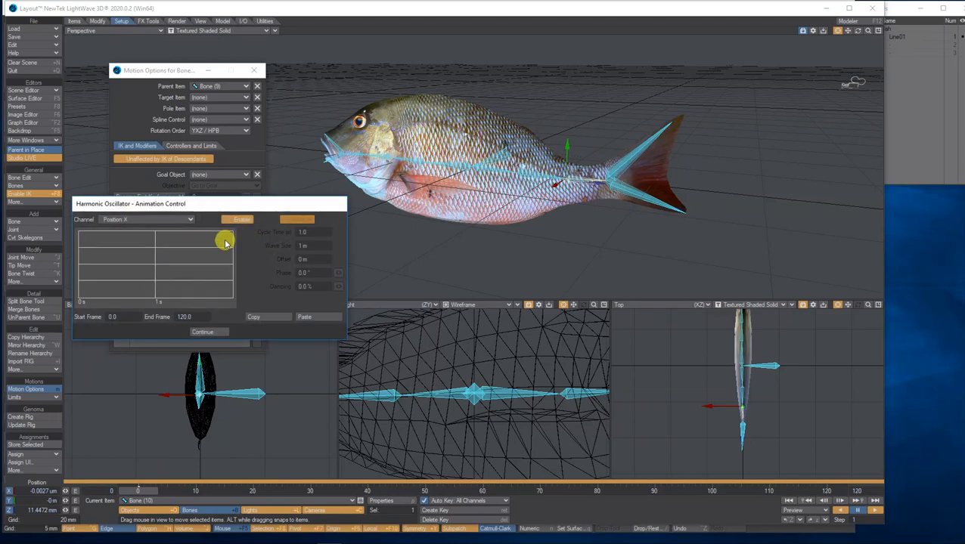
click(175, 220)
click(170, 242)
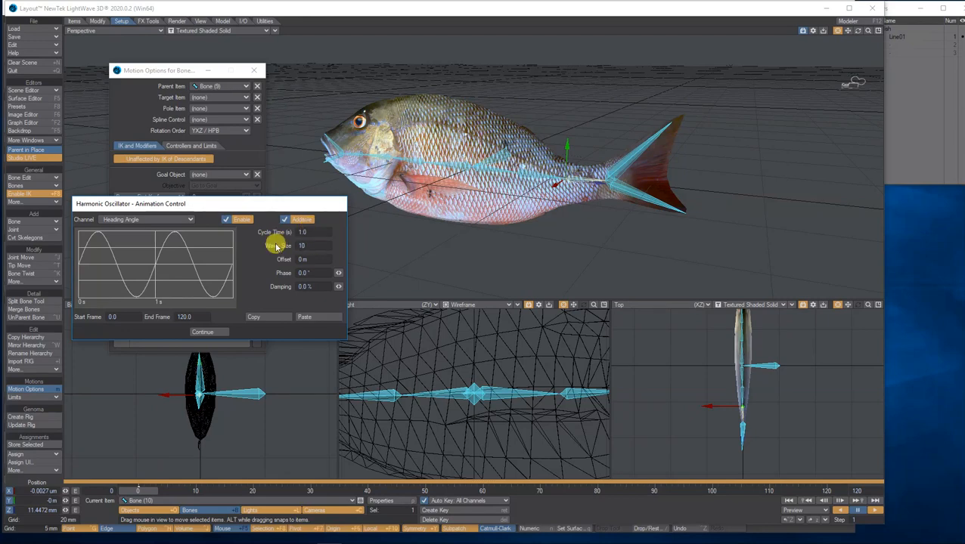
click(204, 332)
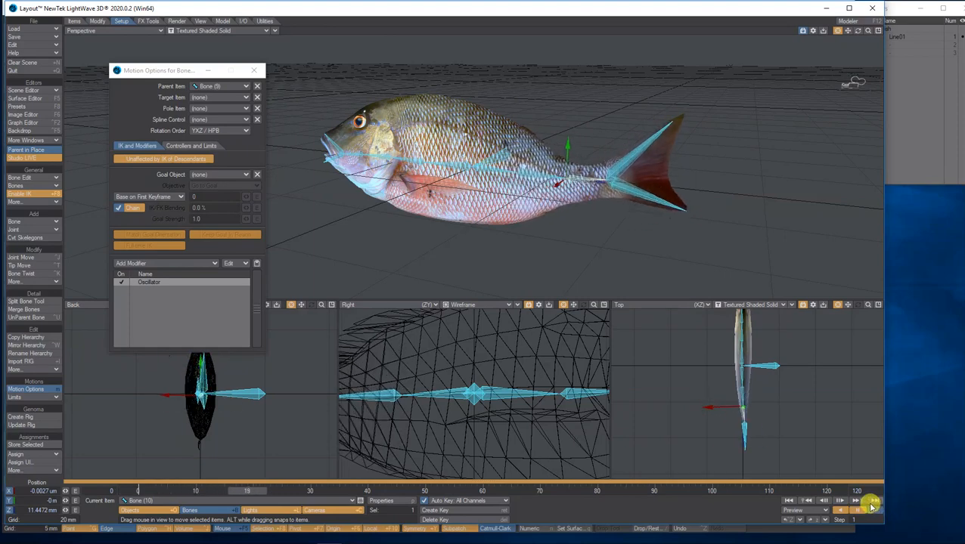
drag(857, 30, 829, 61)
drag(857, 30, 877, 23)
Select the body bone behind the root bone and add an Oscillator with Heading Angle enabled and a wave size of 5
click(485, 163)
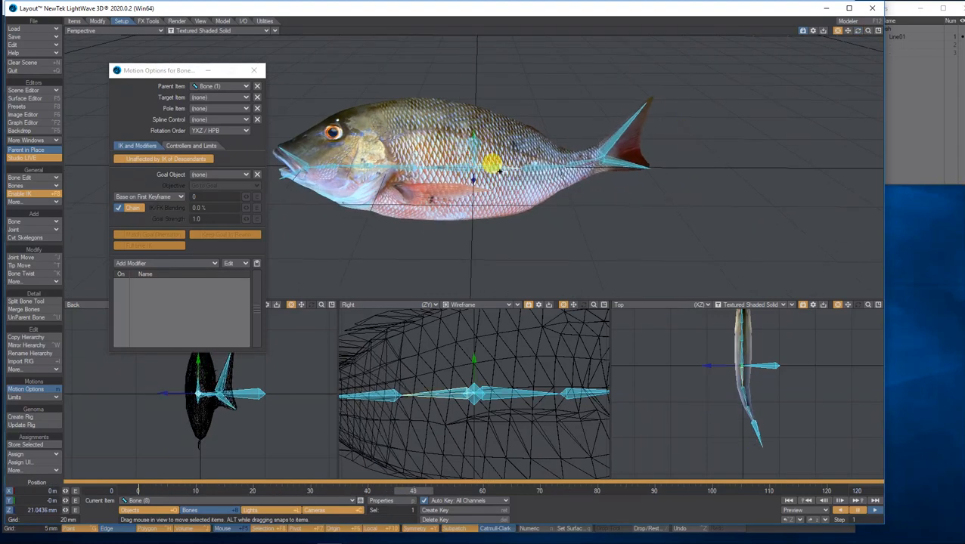
click(858, 510)
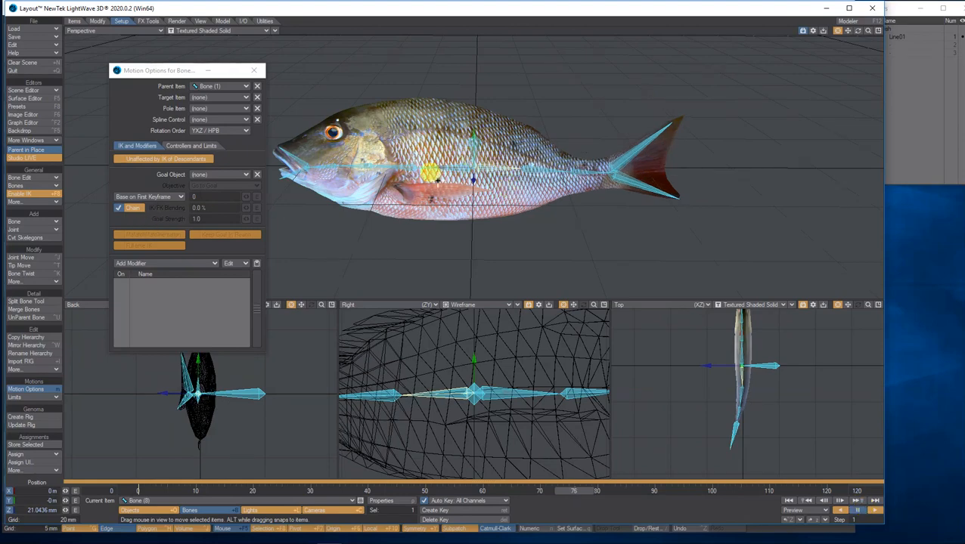
click(381, 502)
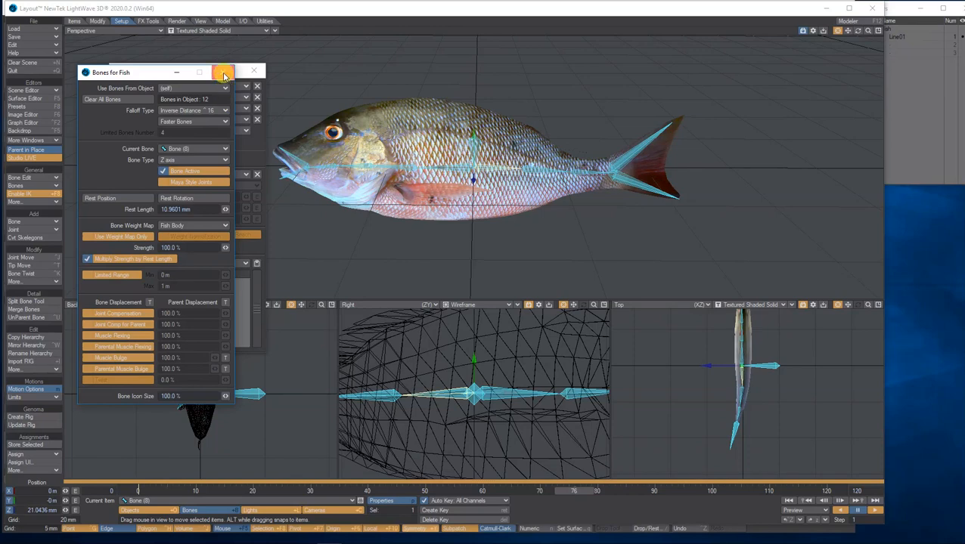
click(224, 73)
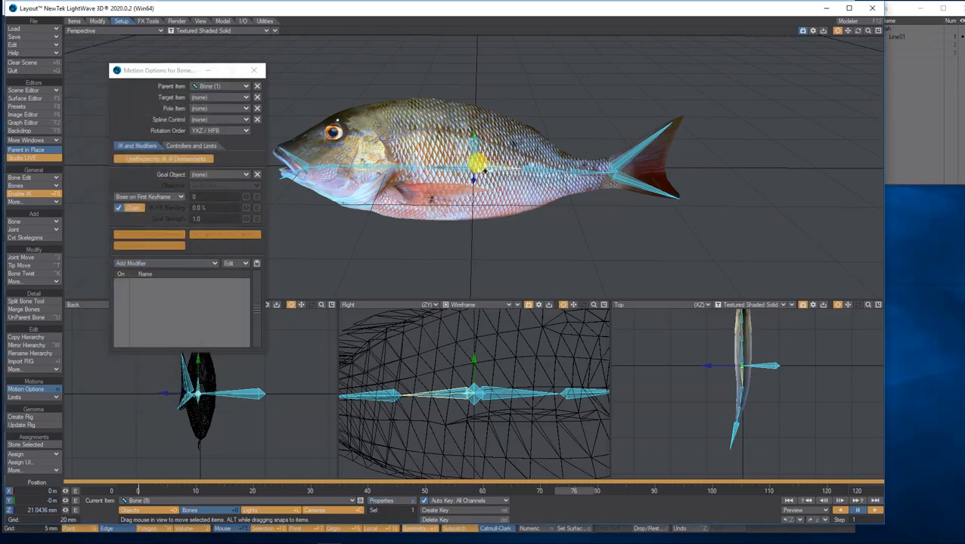
click(155, 264)
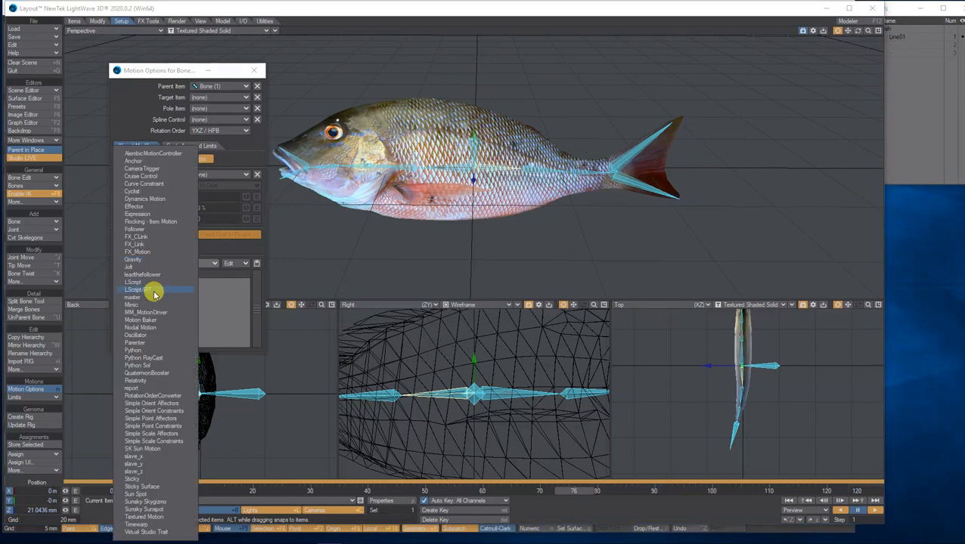
click(148, 335)
double_click(167, 287)
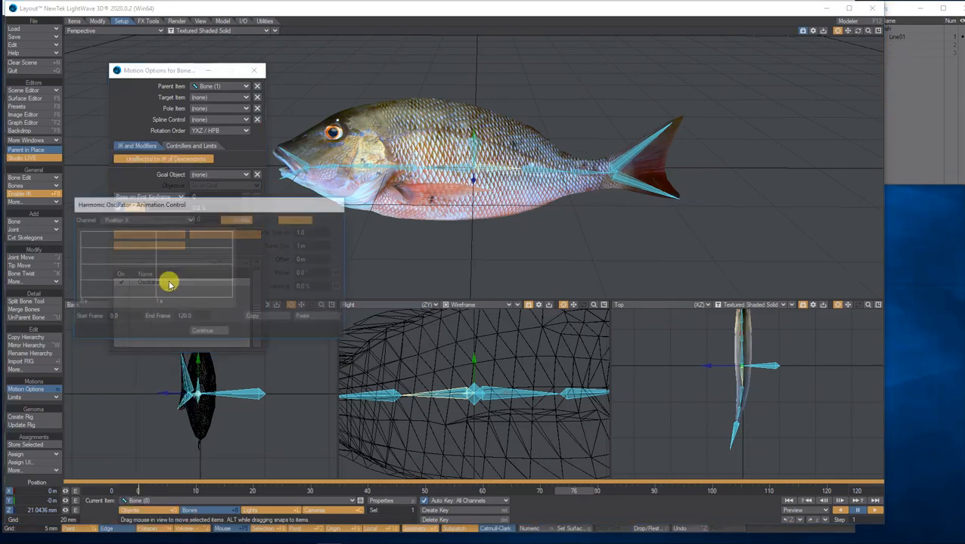
click(151, 221)
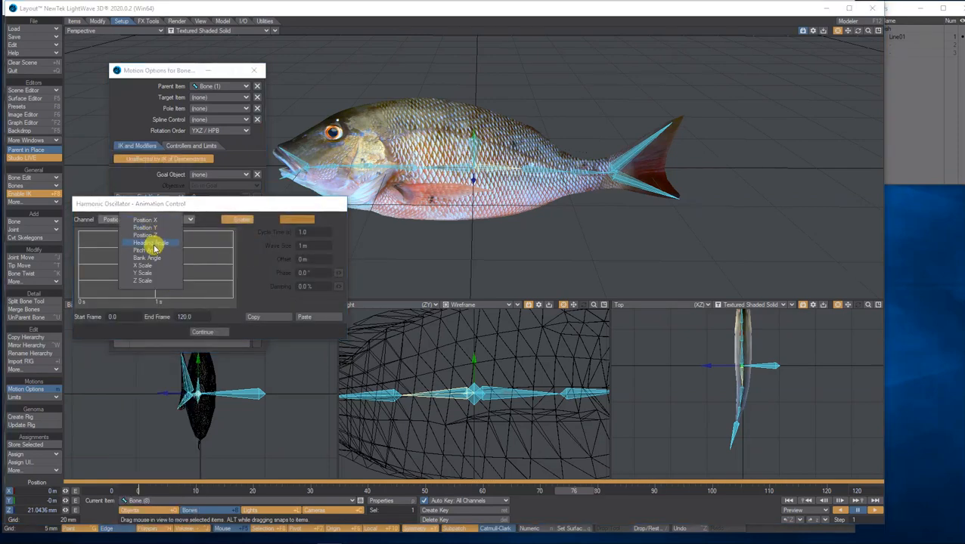
click(153, 243)
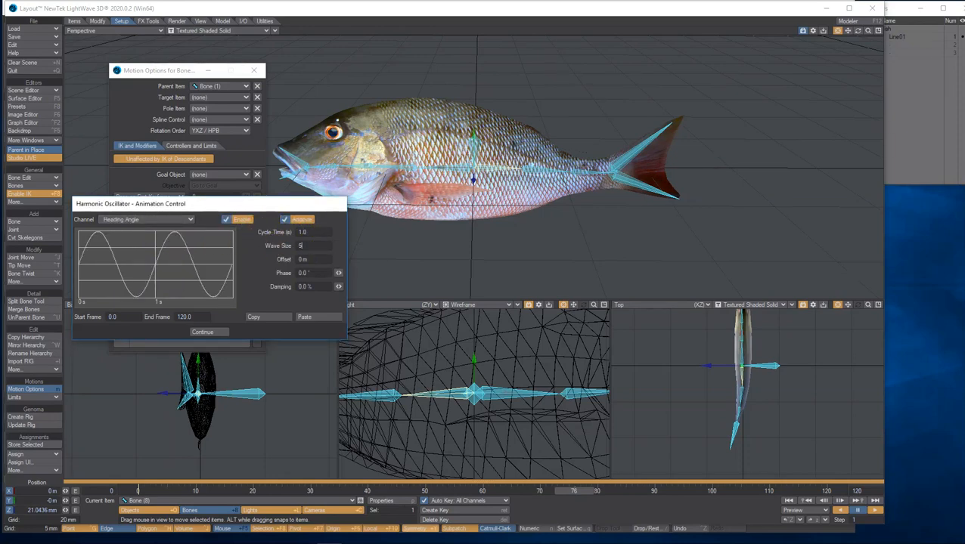
click(202, 332)
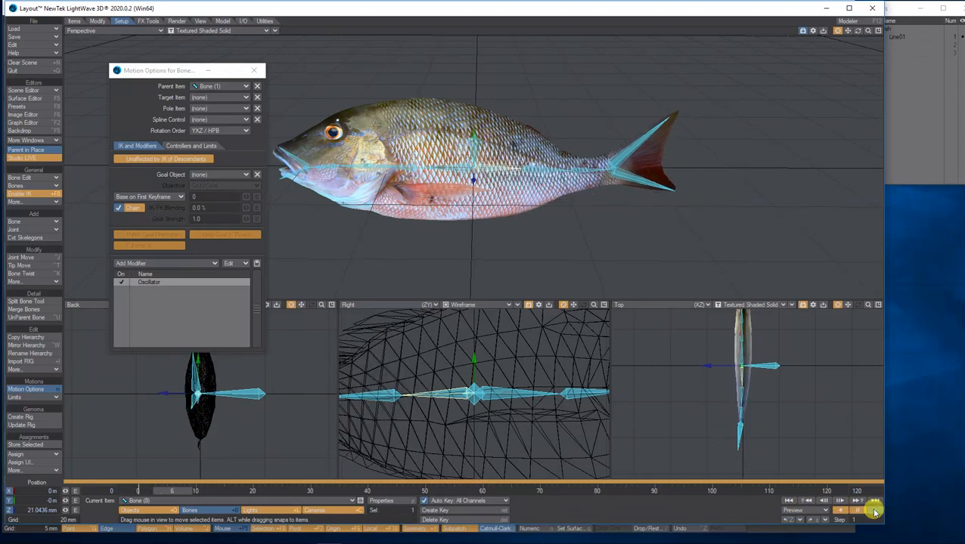
Watch the playback, select the root bone, close its motion options and return to frame 0
mouse_move(858, 31)
mouse_down()
mouse_move(811, 78)
mouse_move(861, 27)
mouse_up()
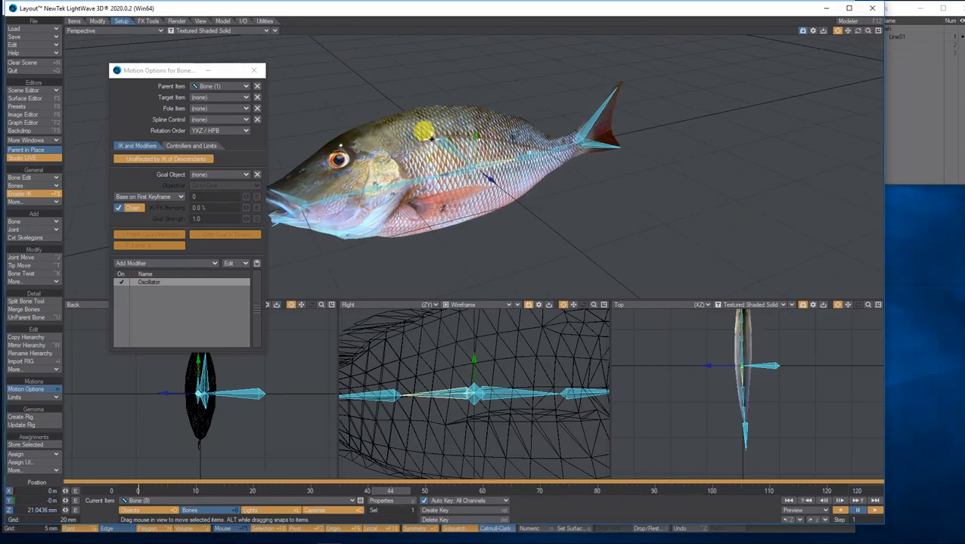
click(433, 107)
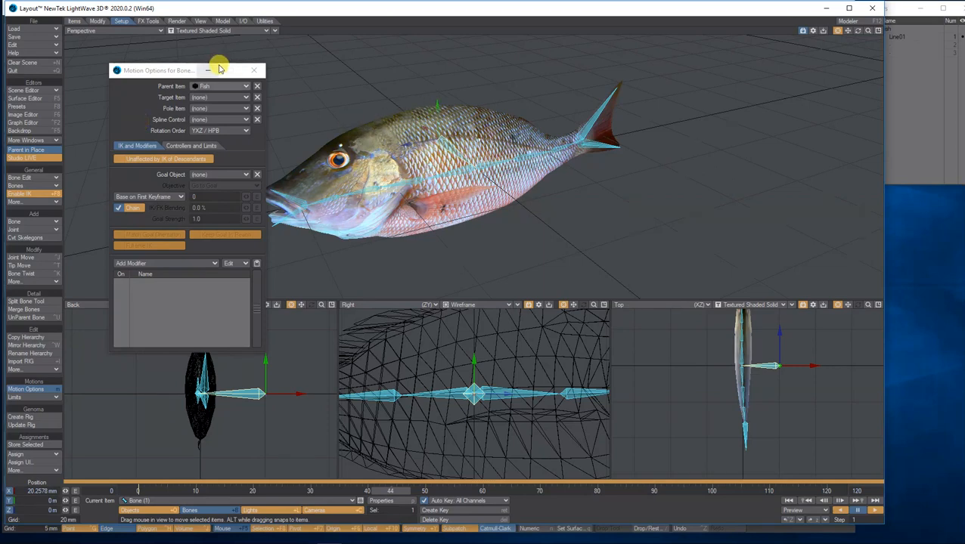
click(252, 71)
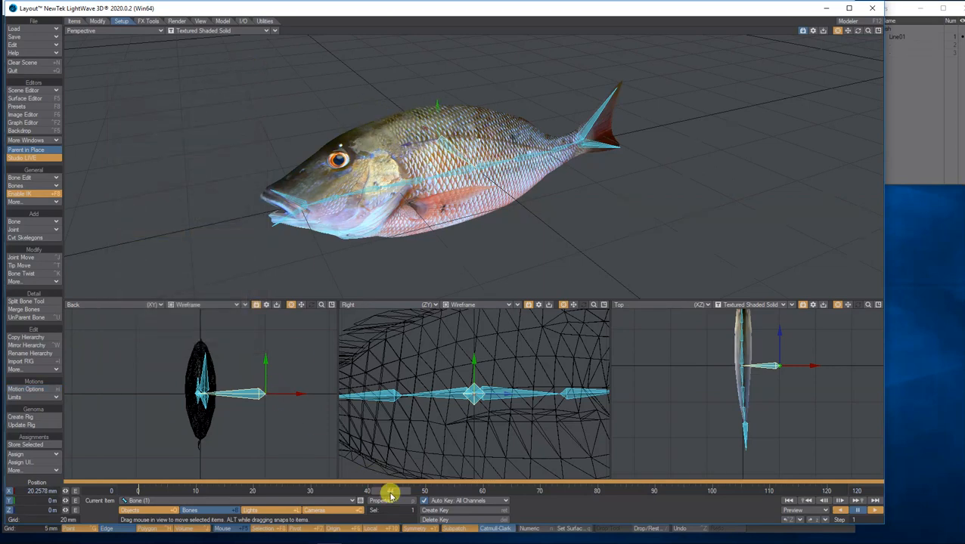
drag(390, 496, 138, 492)
Try moving the root bone along X to 23.6681 mm, then undo the move
drag(868, 31, 908, 33)
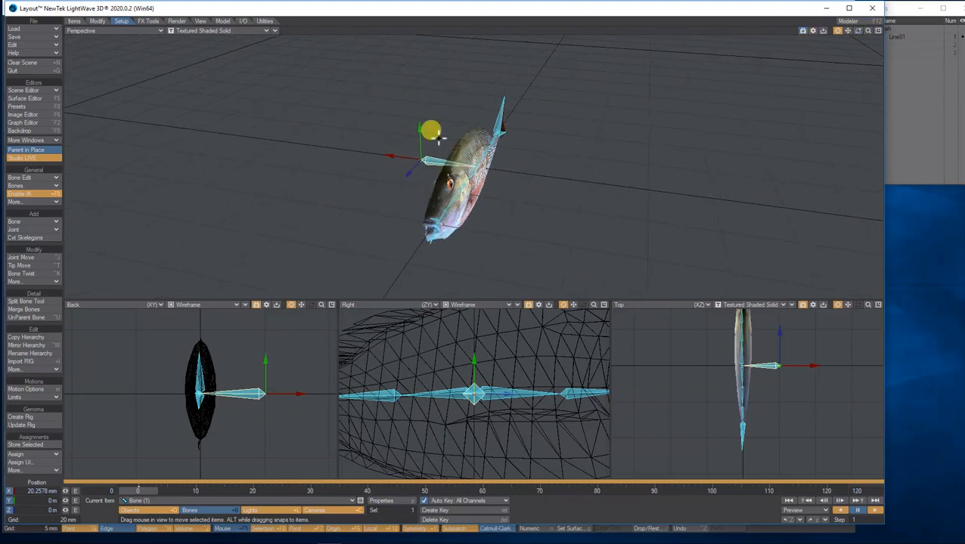
mouse_move(390, 157)
mouse_down()
mouse_move(299, 144)
mouse_move(476, 166)
mouse_move(380, 156)
mouse_up()
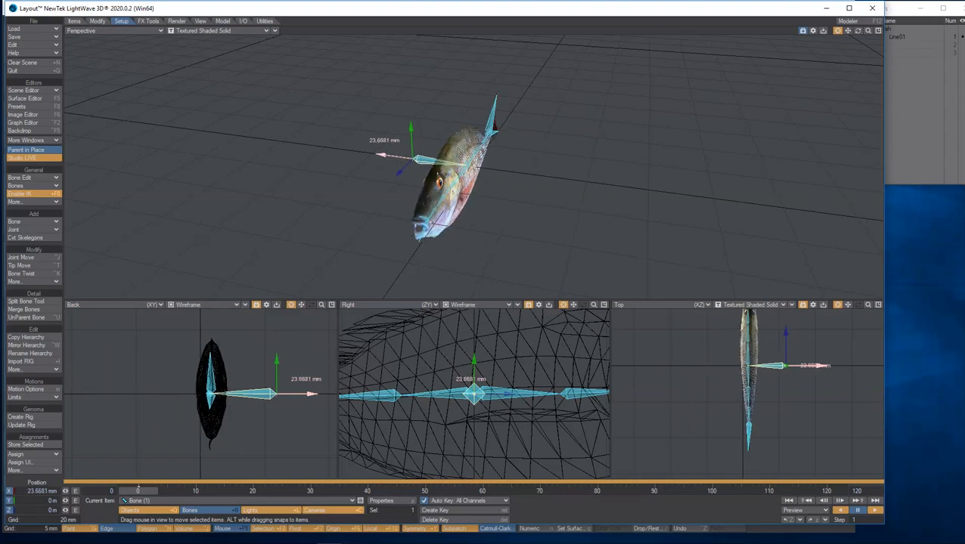
key(ctrl+z)
Play the animation and examine the whole fish's swimming motion from several angles in the perspective view
drag(855, 32, 892, 34)
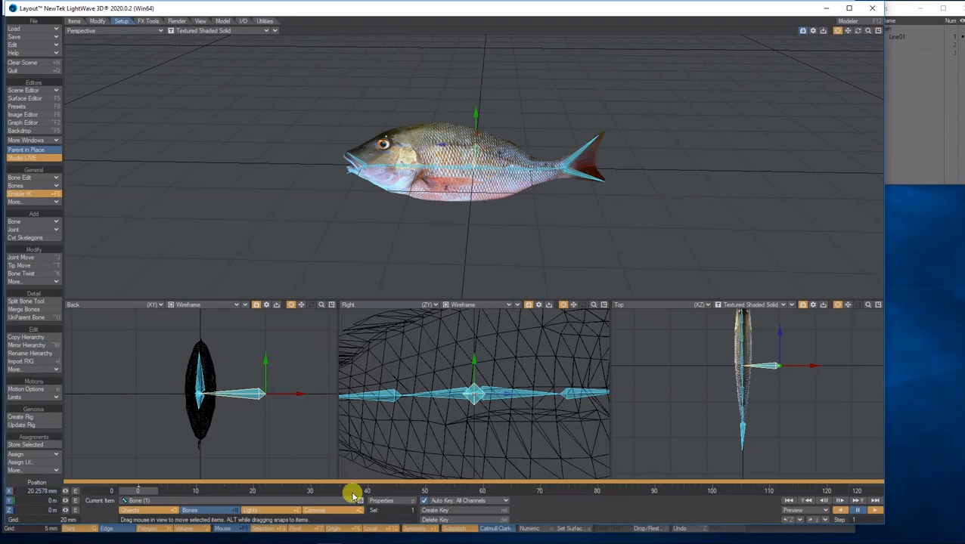
click(134, 482)
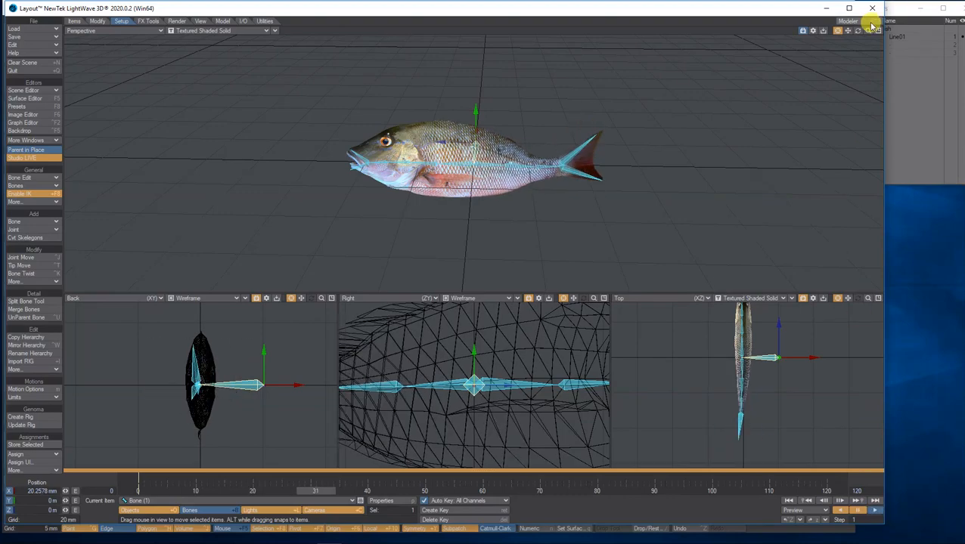
drag(862, 34, 652, 90)
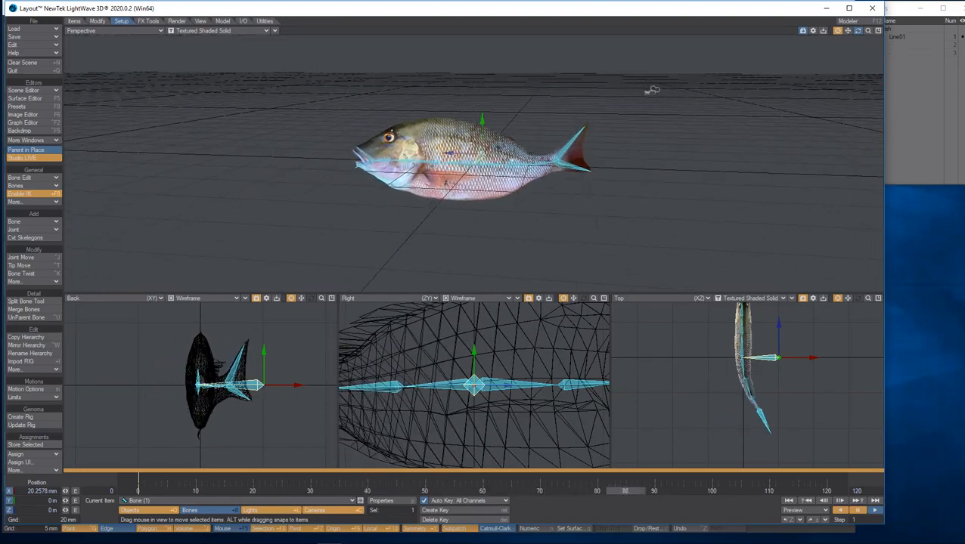
drag(857, 31, 860, 37)
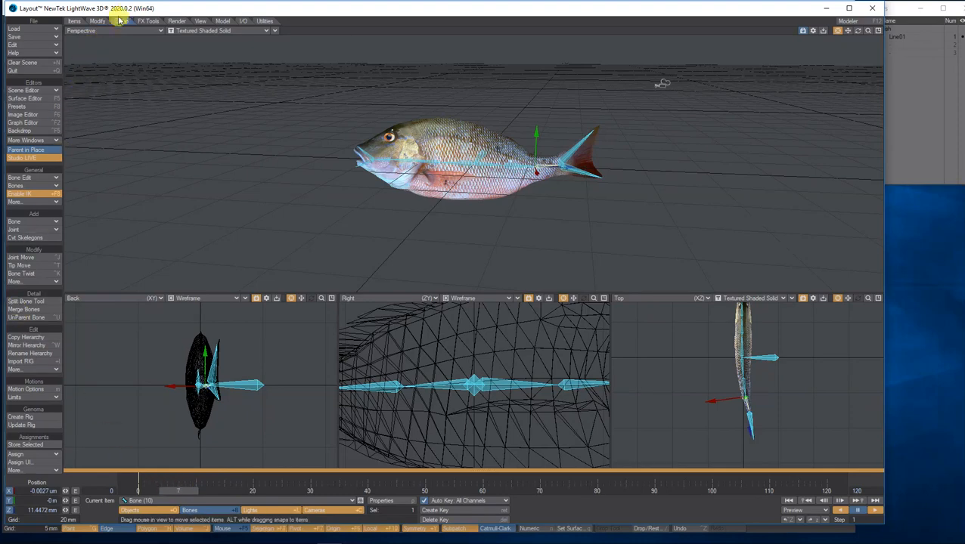
Set the Oscillator of the last tail bone before the fin to a cycle time of 0.5 s and wave size 20 m, and play it
click(35, 390)
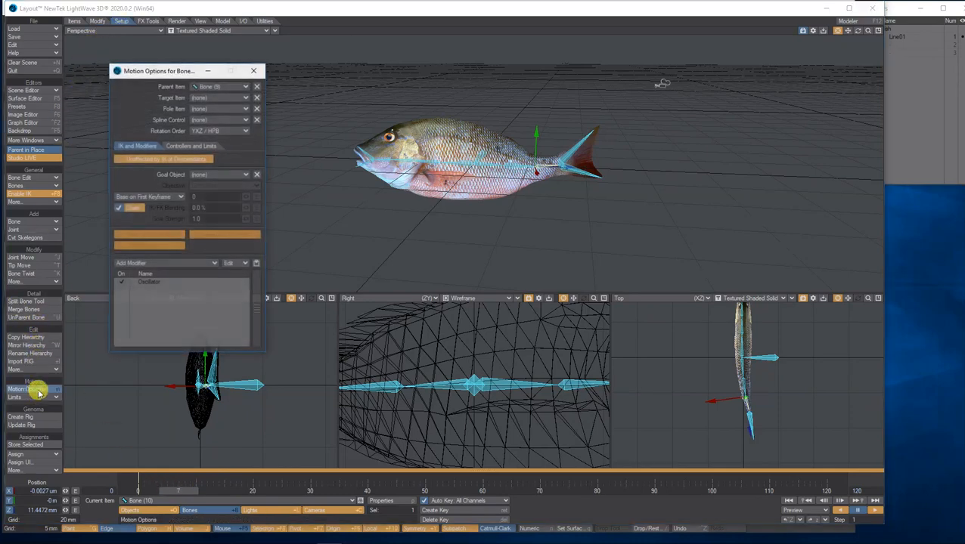
double_click(152, 283)
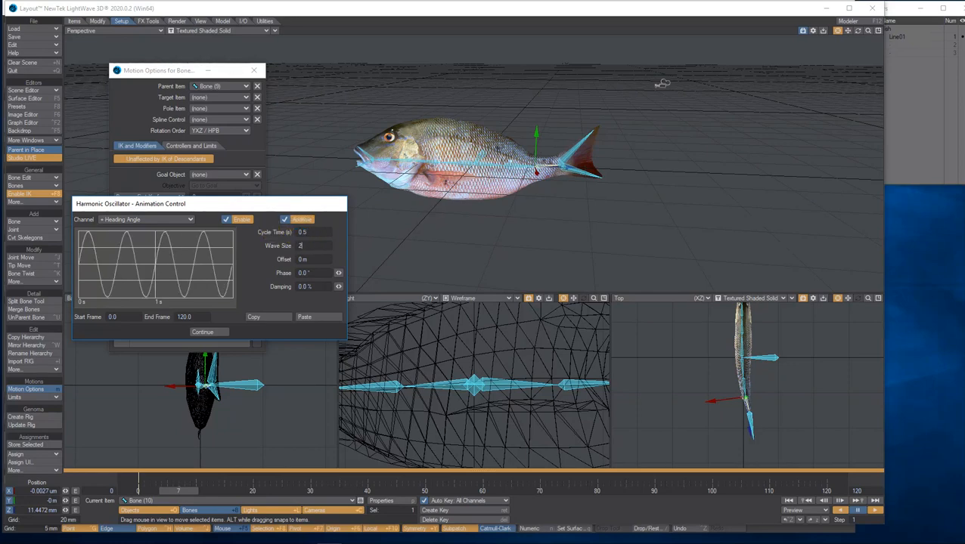
click(212, 332)
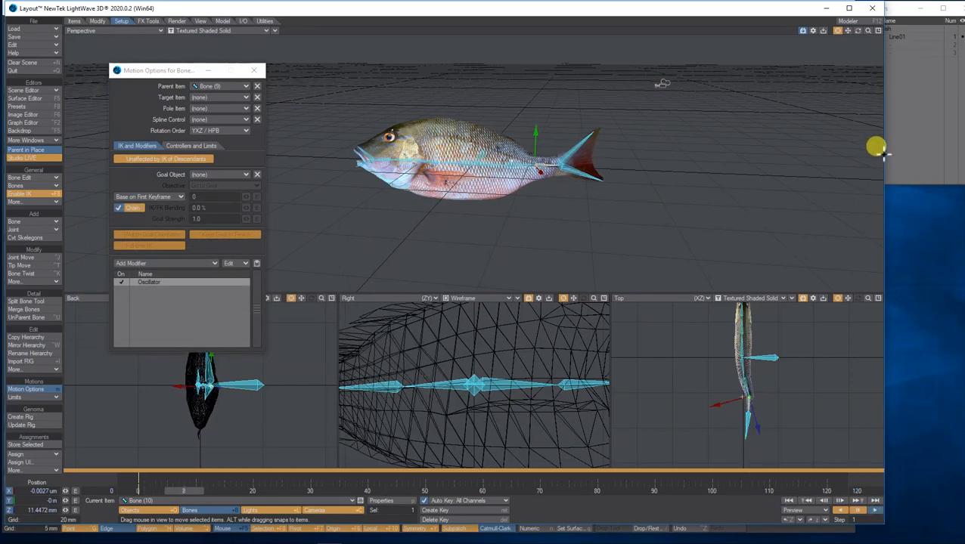
drag(864, 34, 575, 223)
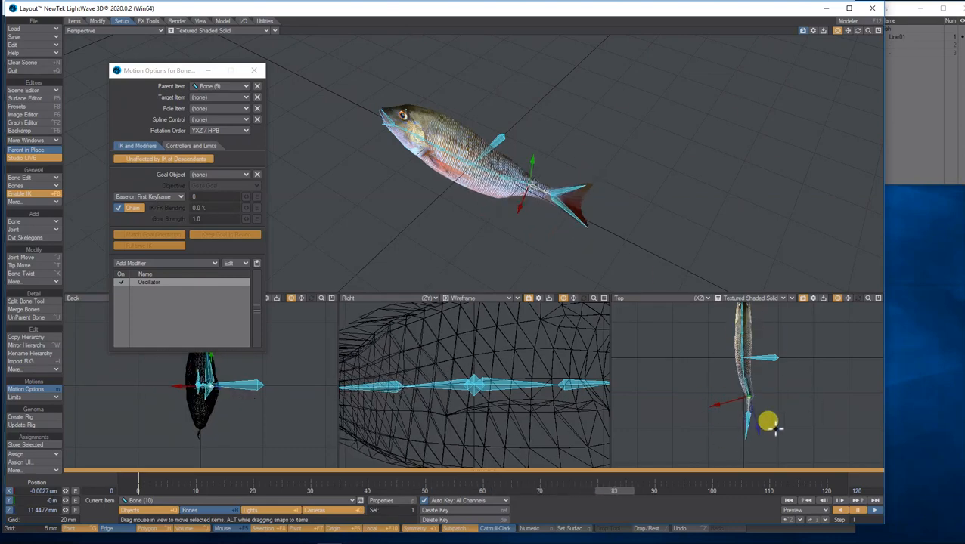
Set the same bone's Oscillator cycle time to 1.0 s, reduce its wave size and play the animation
double_click(152, 282)
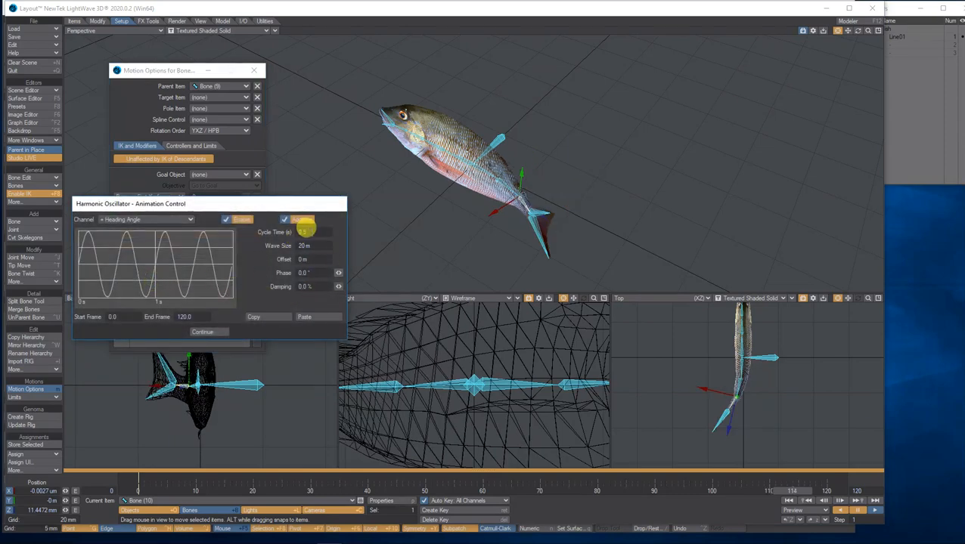
click(303, 231)
key(Tab)
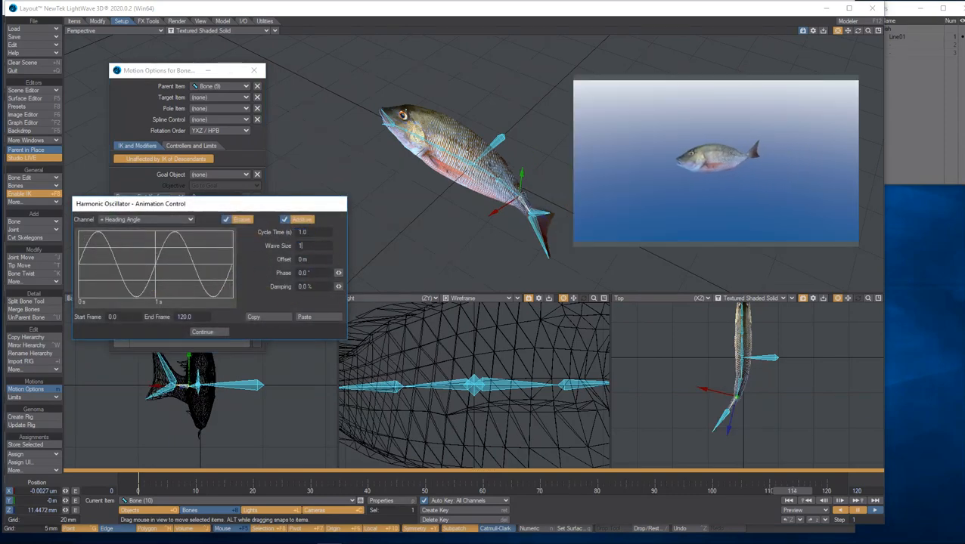
click(214, 329)
click(857, 507)
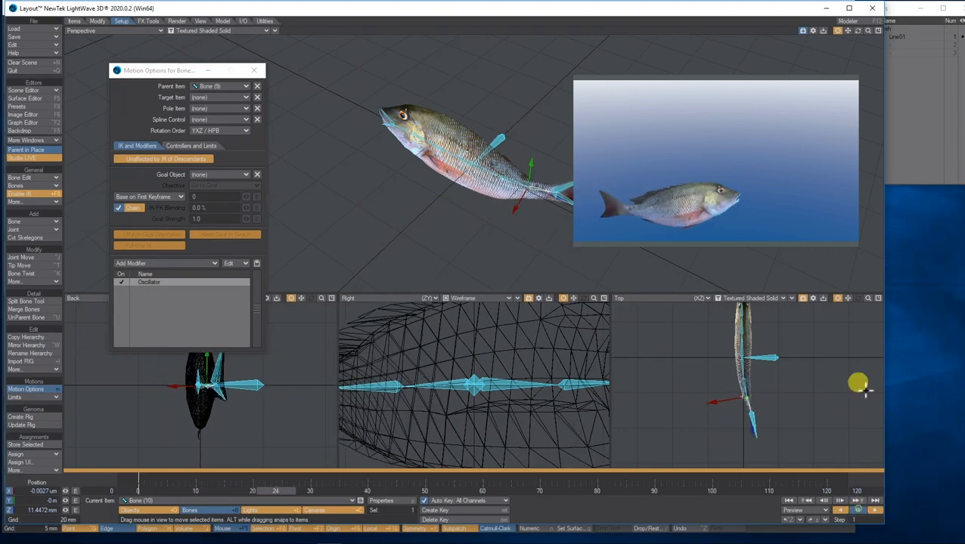
Examine the adjusted tail swing from the side and at an angle while replaying the animation
drag(862, 32, 568, 34)
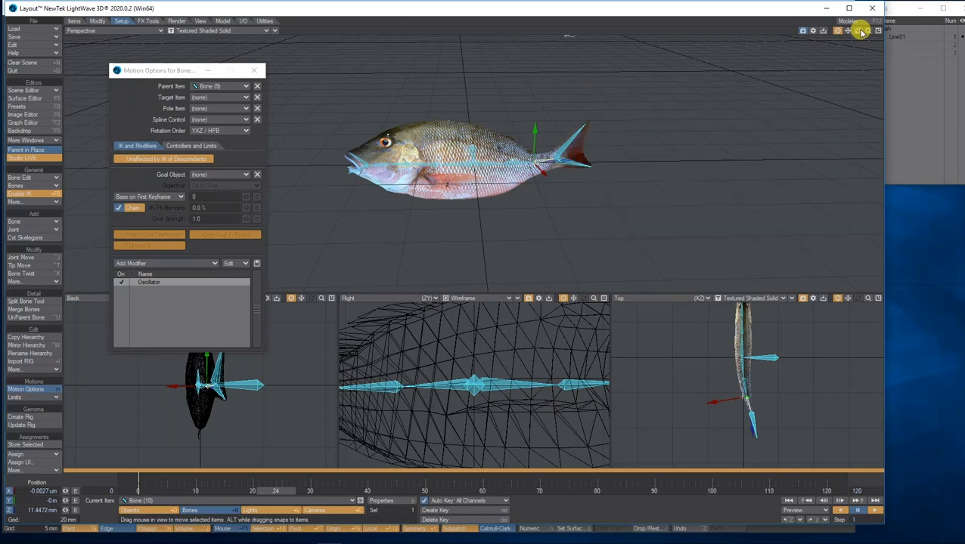
mouse_move(846, 36)
mouse_down()
mouse_move(786, 76)
mouse_move(809, 32)
mouse_move(729, 47)
mouse_move(791, 38)
mouse_move(857, 46)
mouse_move(862, 27)
mouse_move(351, 54)
mouse_move(681, 43)
mouse_move(817, 72)
mouse_move(764, 75)
mouse_move(857, 33)
mouse_up()
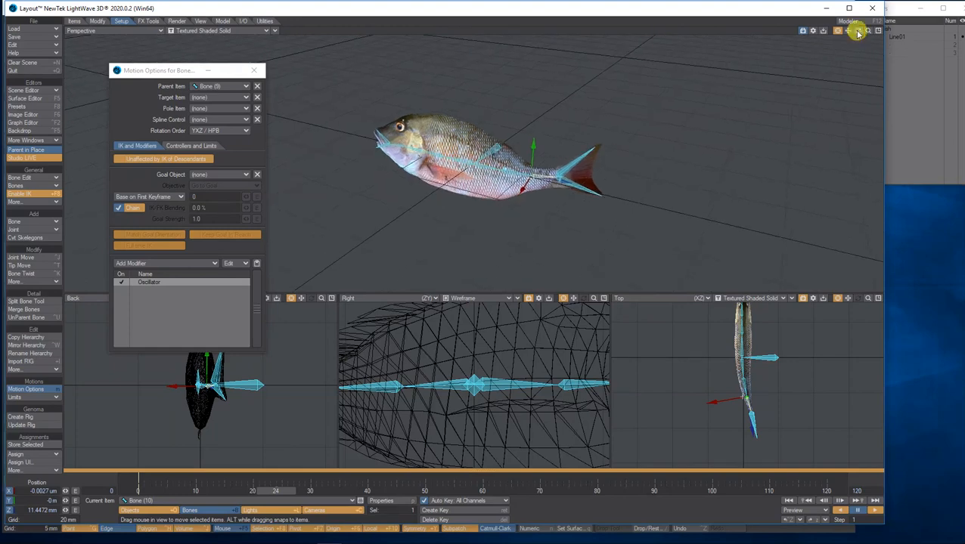
click(858, 509)
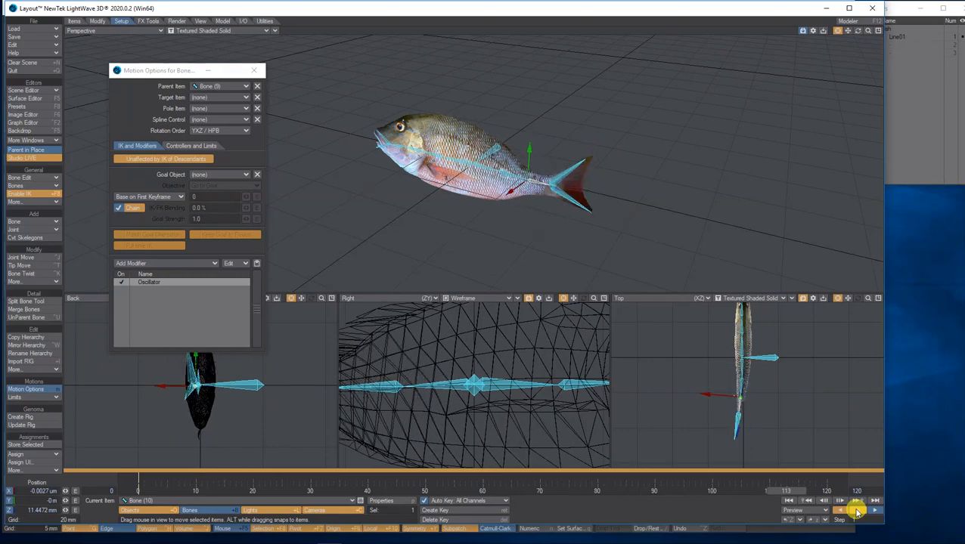
click(122, 281)
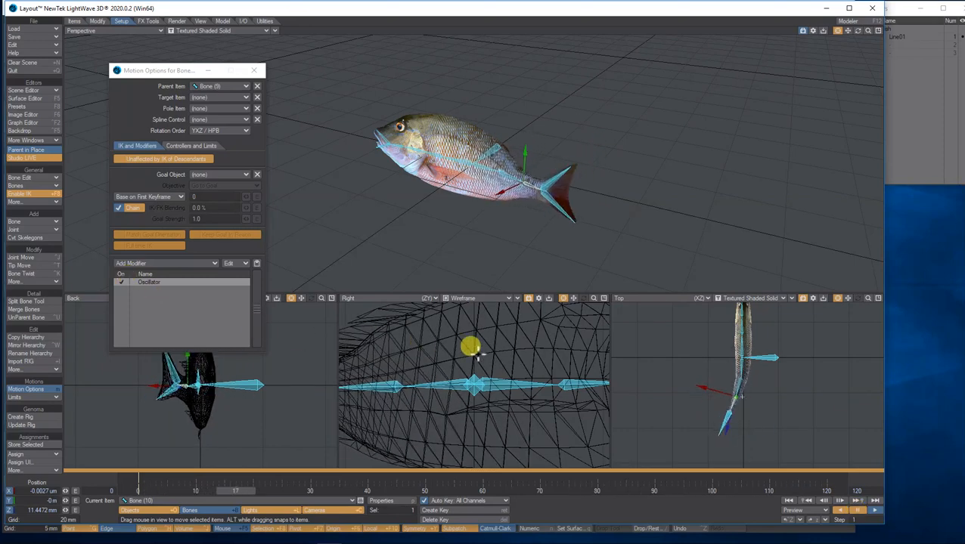